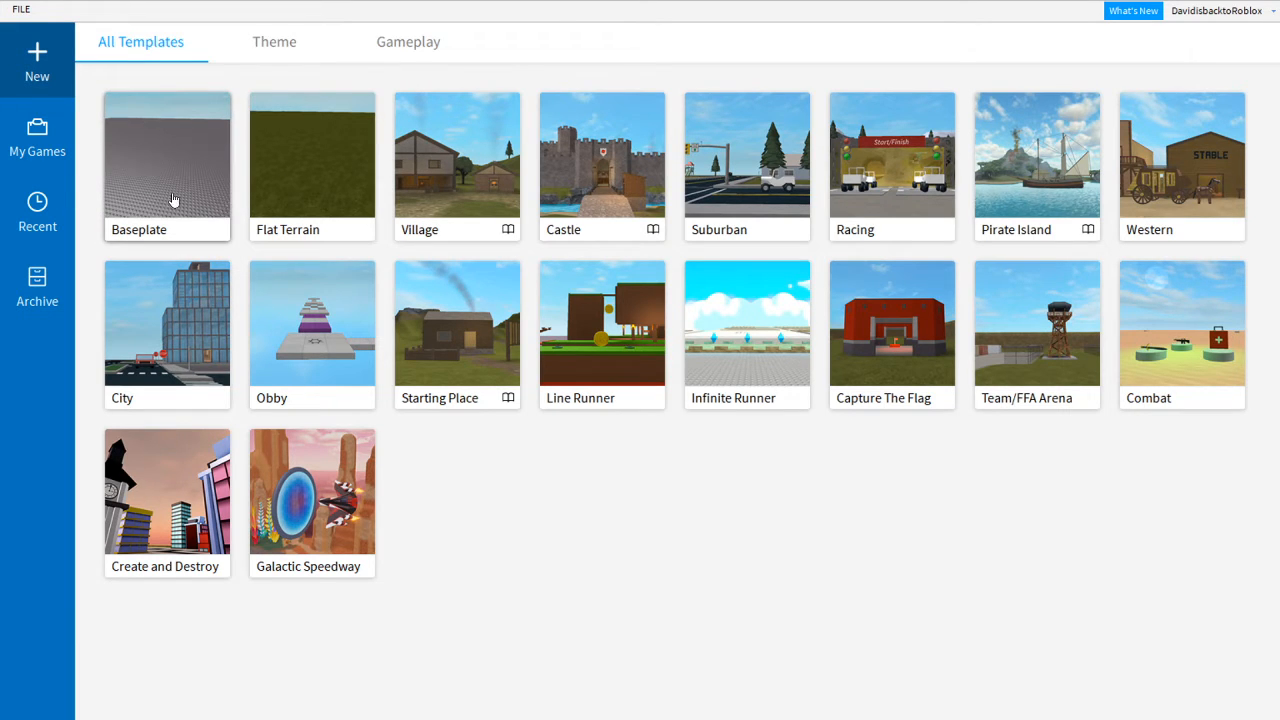
Create a new place from the Baseplate template and close the Toolbox.
left_click(173, 200)
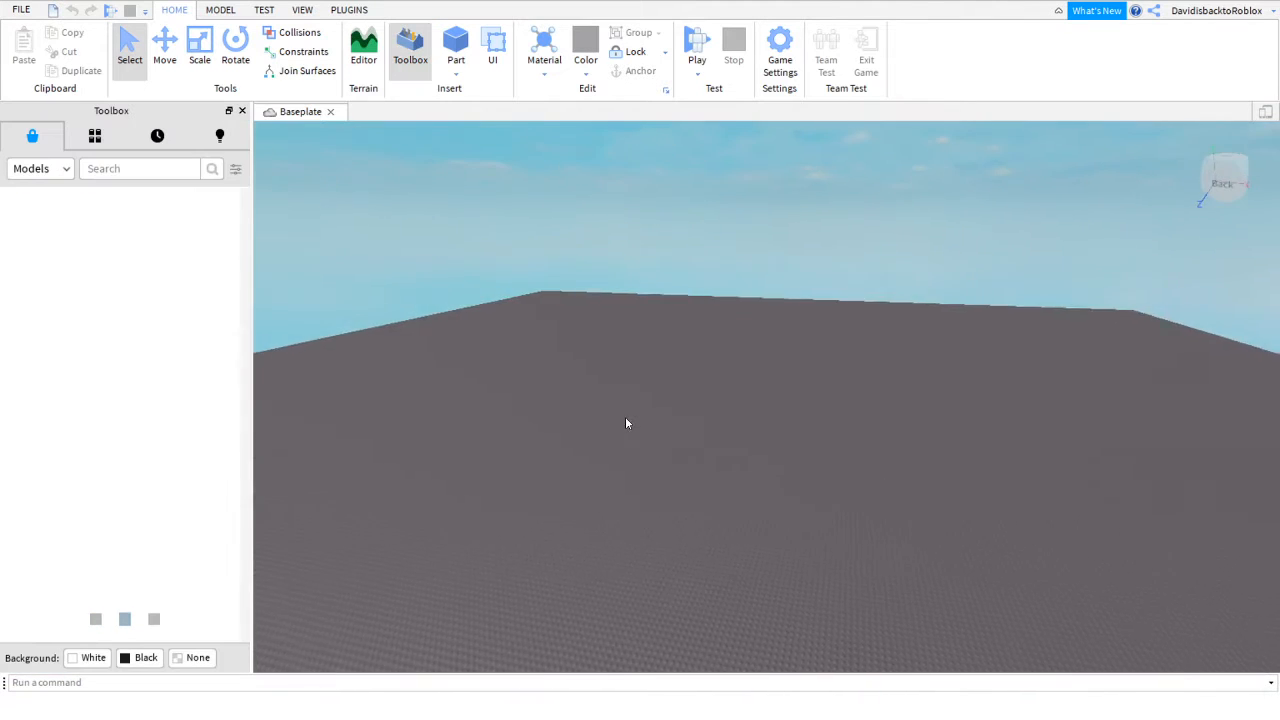
right_click_drag(716, 362, 716, 369)
key("s")
key("a")
right_click_drag(696, 312, 696, 312)
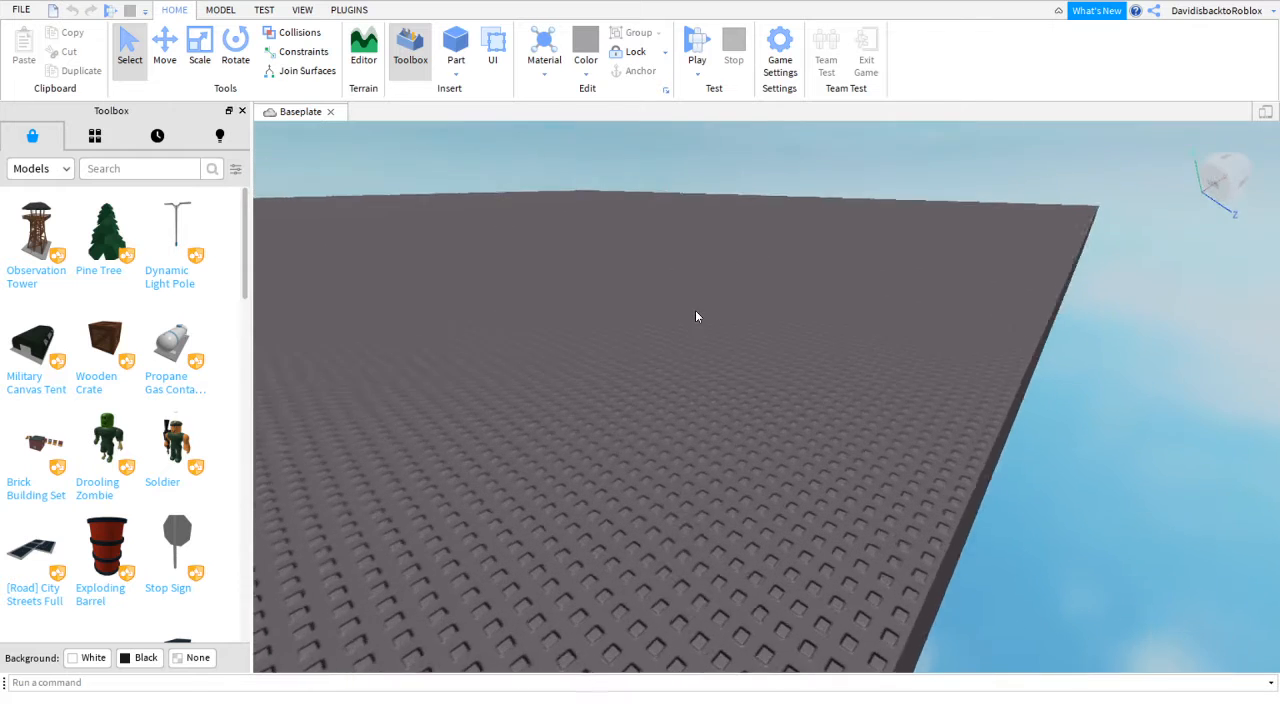
right_click_drag(924, 371, 924, 371)
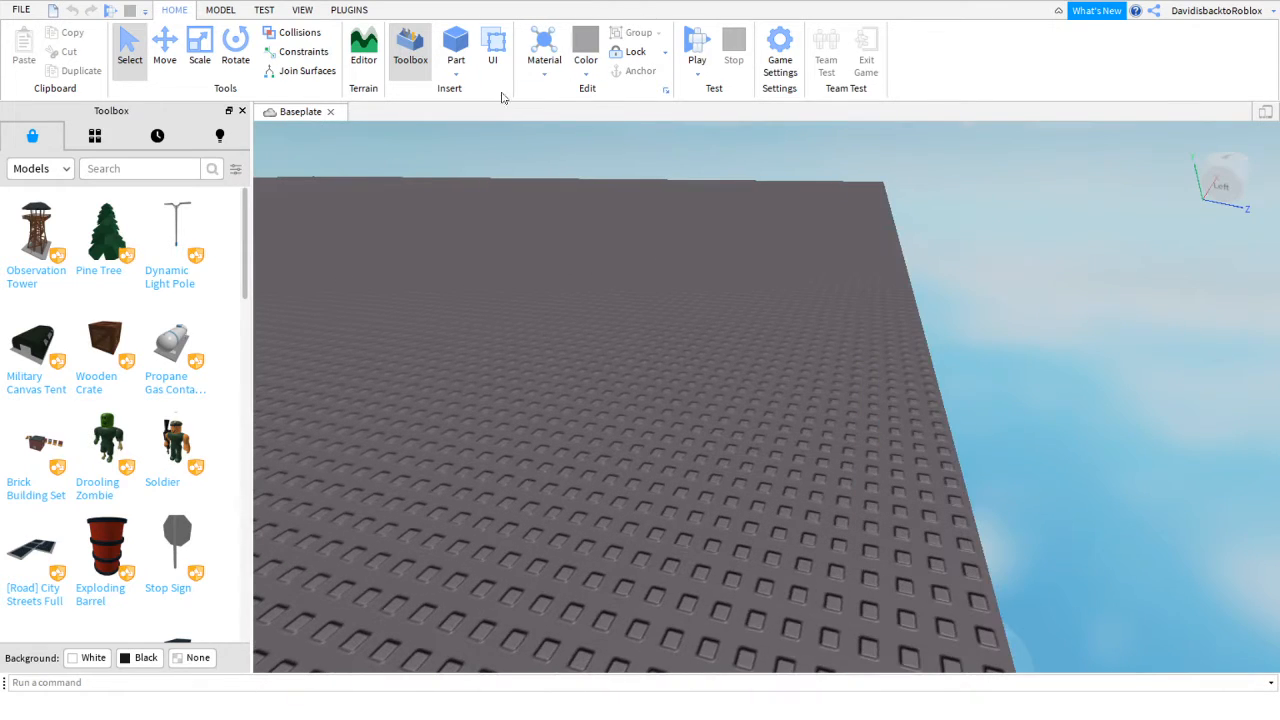
left_click(242, 111)
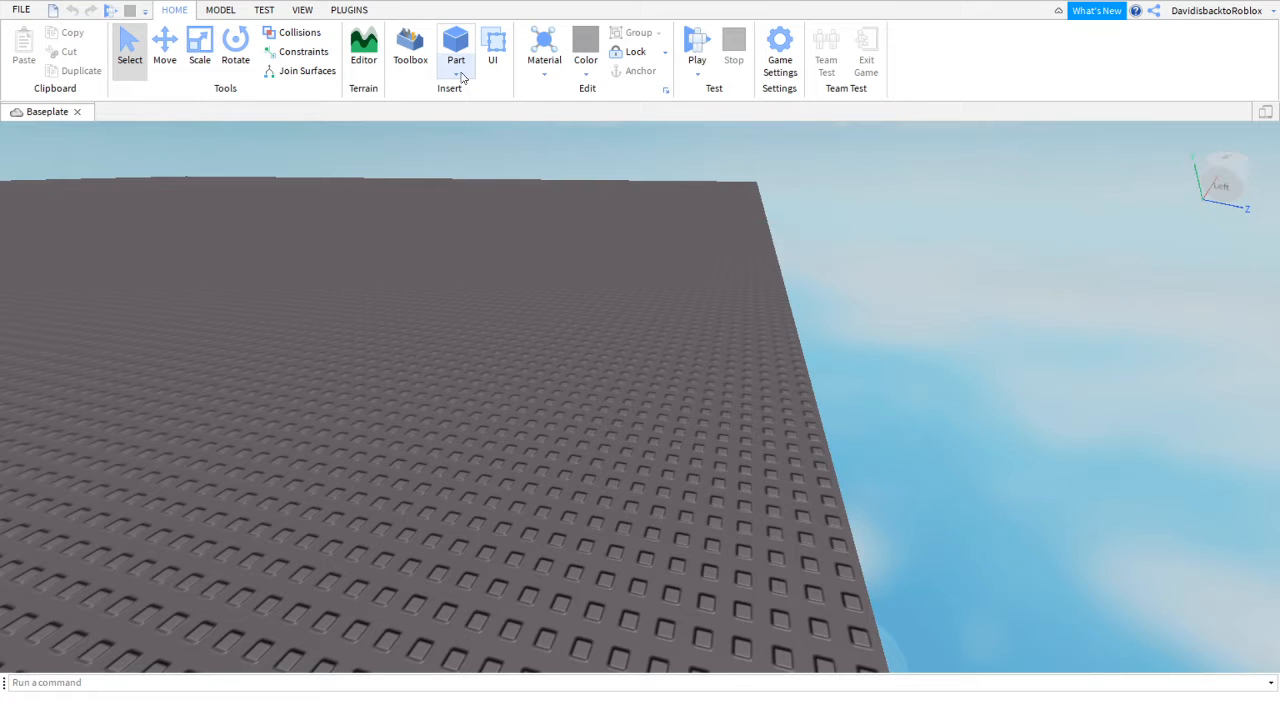
Insert a block part near the baseplate's edge and colour it white.
left_click(461, 77)
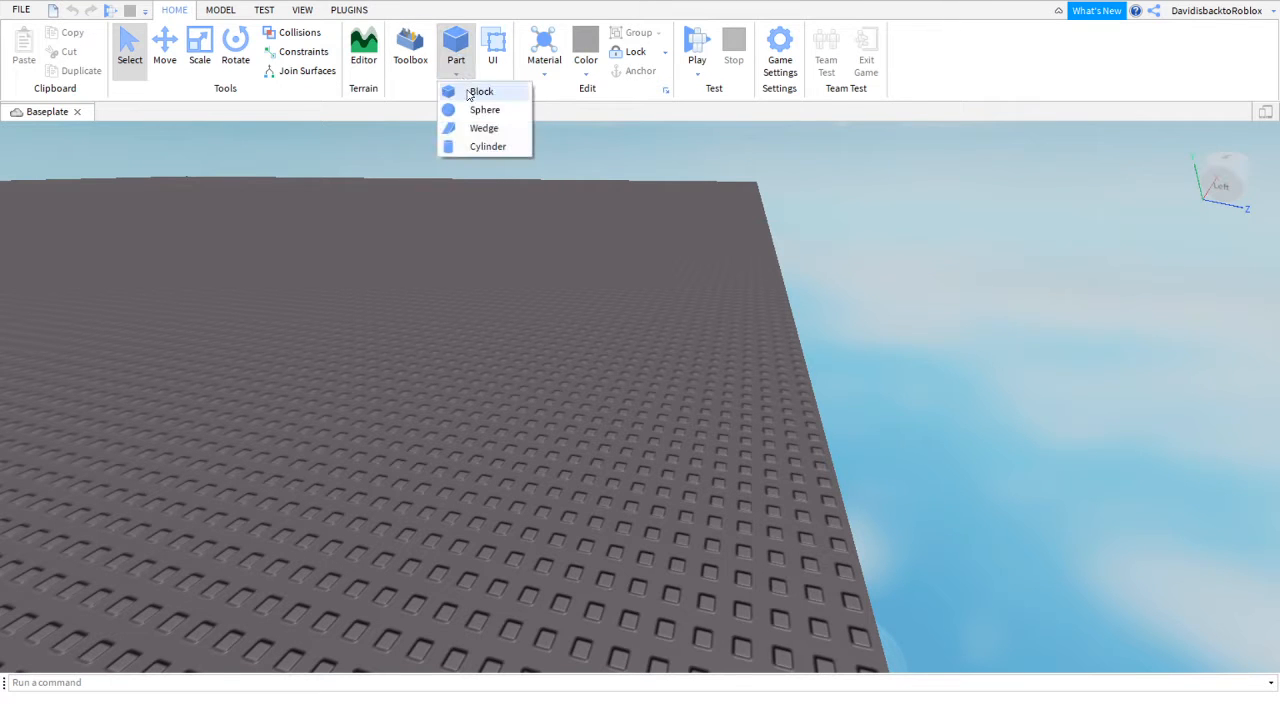
left_click(478, 92)
right_click_drag(772, 255, 772, 255)
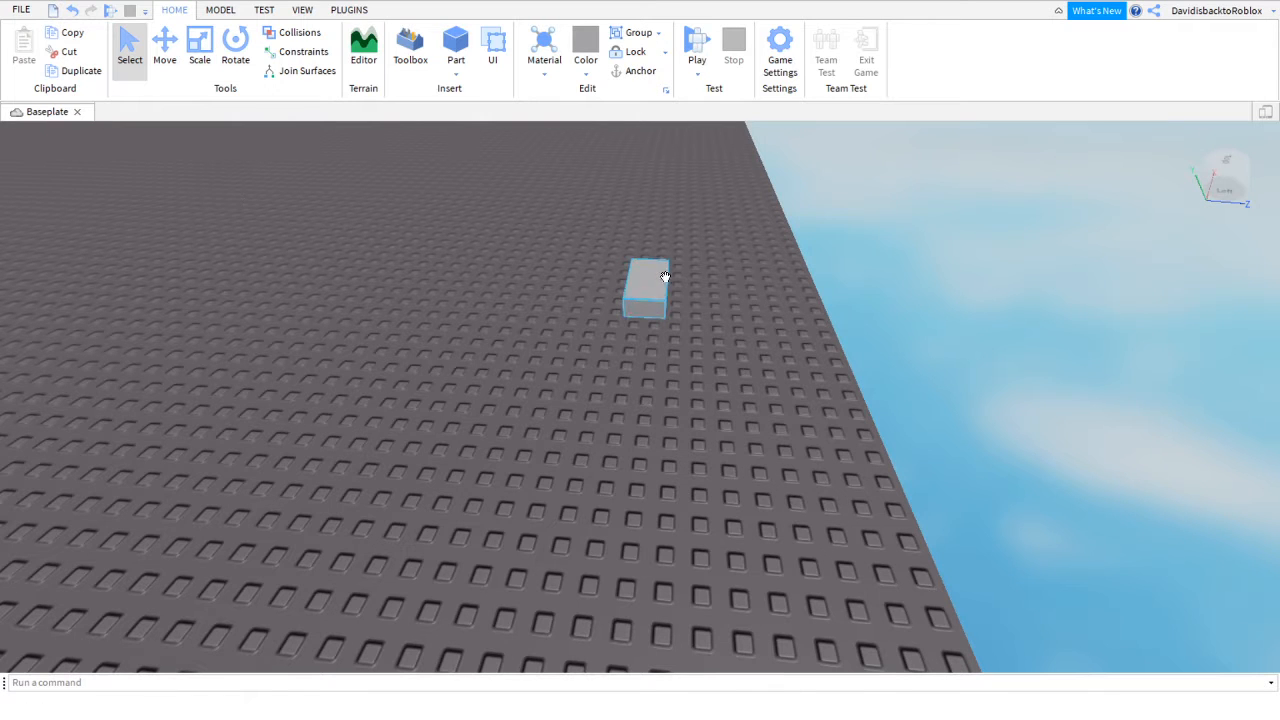
left_click(598, 70)
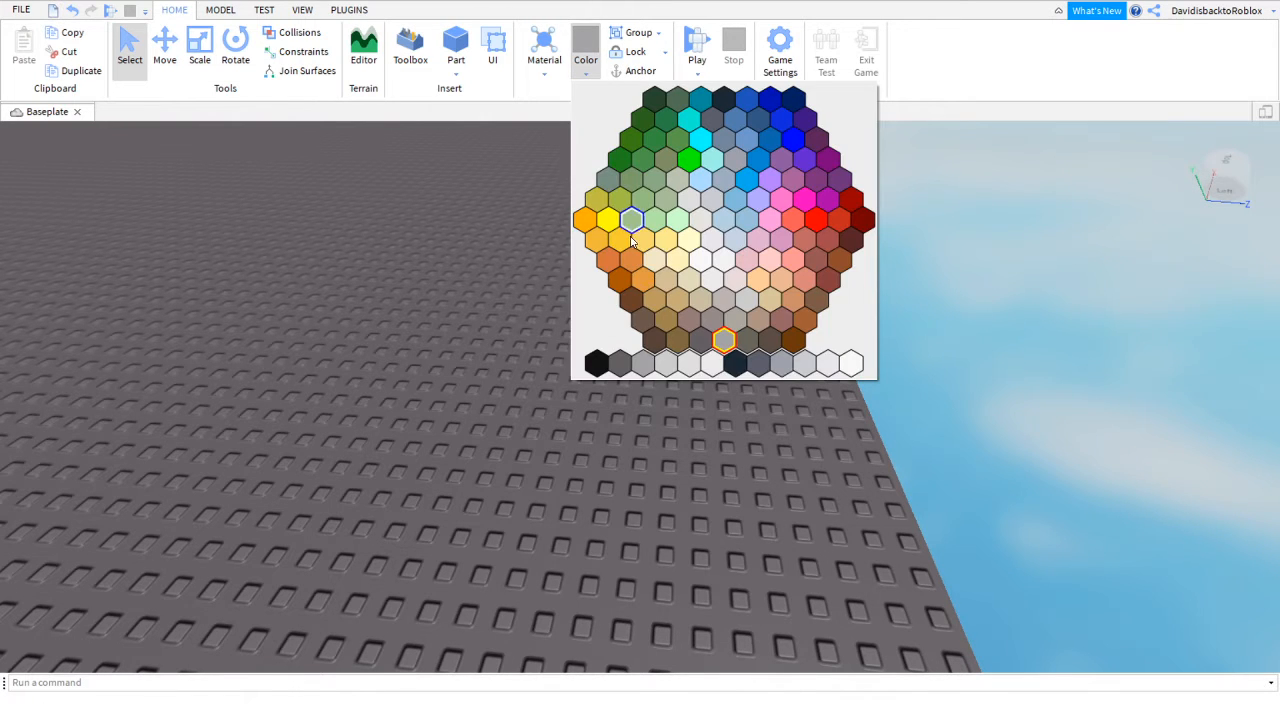
left_click(848, 368)
key("w")
right_click_drag(850, 342, 850, 342)
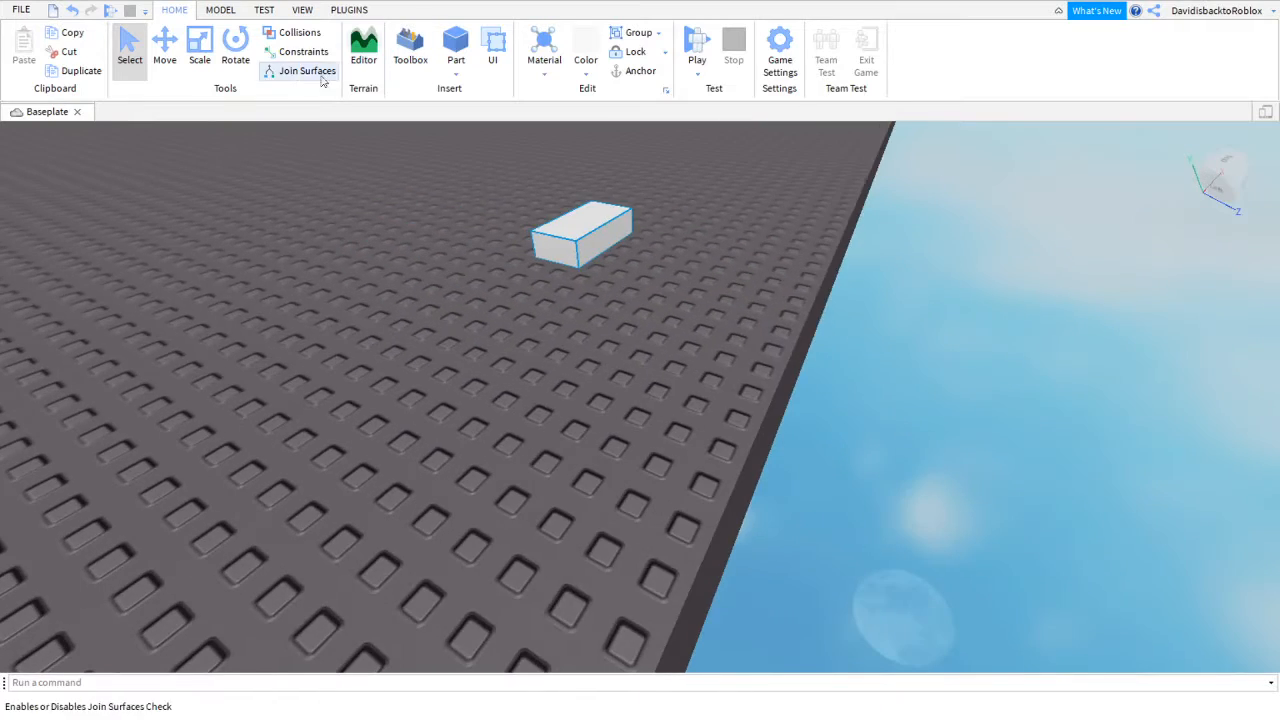
Scale the white block along its length and width into a large flat platform extending past the baseplate's edge.
key("e")
key("s")
key("a")
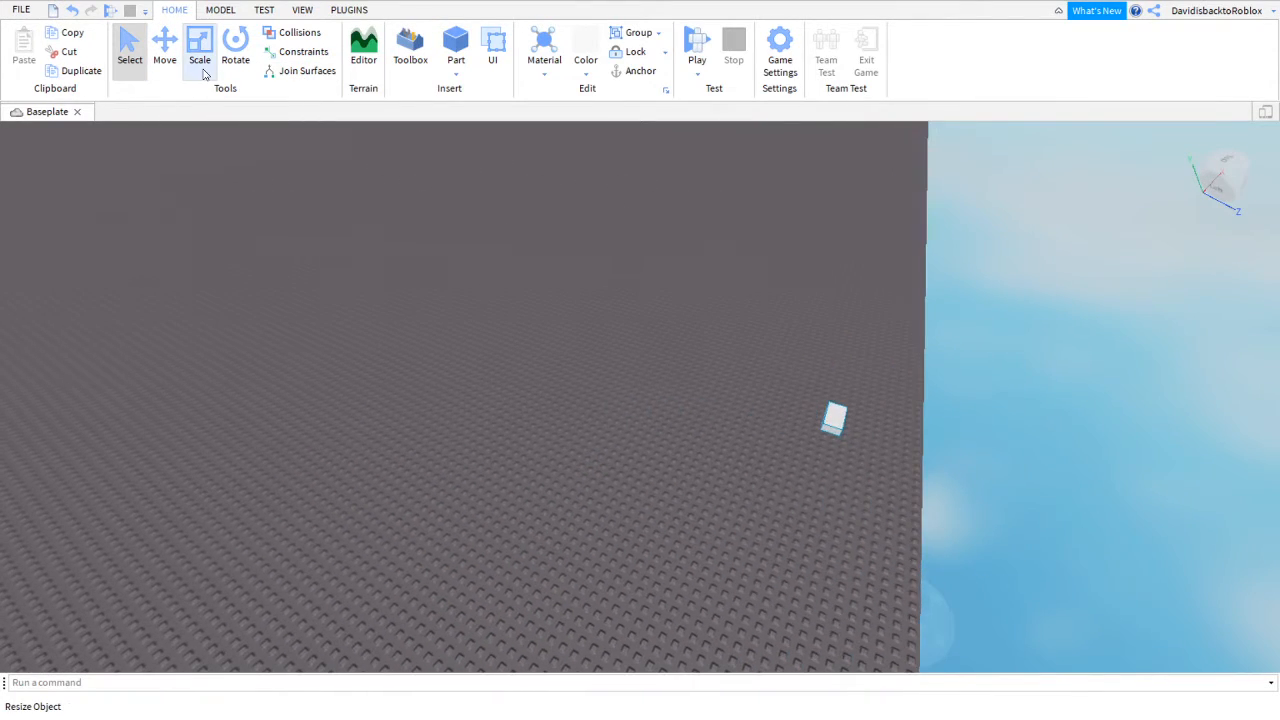
right_click_drag(886, 401, 888, 400)
key("w")
key("s")
key("w")
key("s")
left_click_drag(912, 400, 1225, 432)
right_click_drag(796, 223, 794, 221)
key("s")
left_click_drag(757, 224, 497, 245)
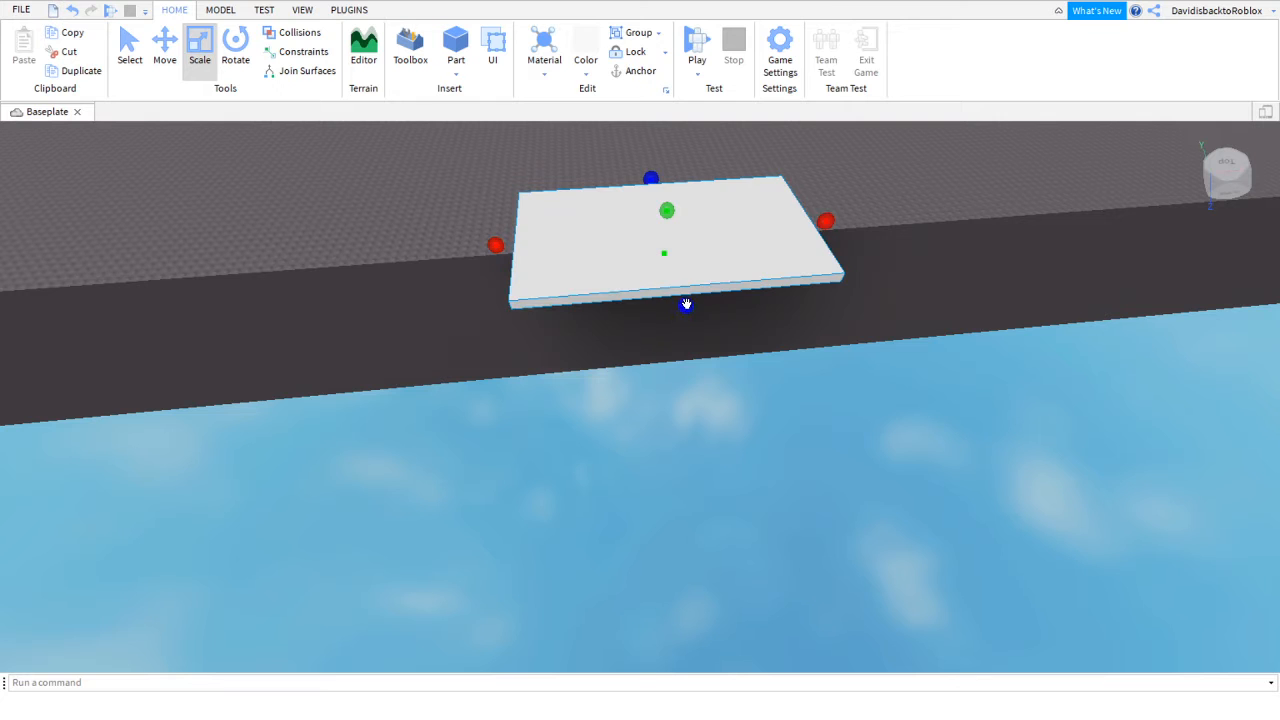
left_click_drag(686, 304, 723, 444)
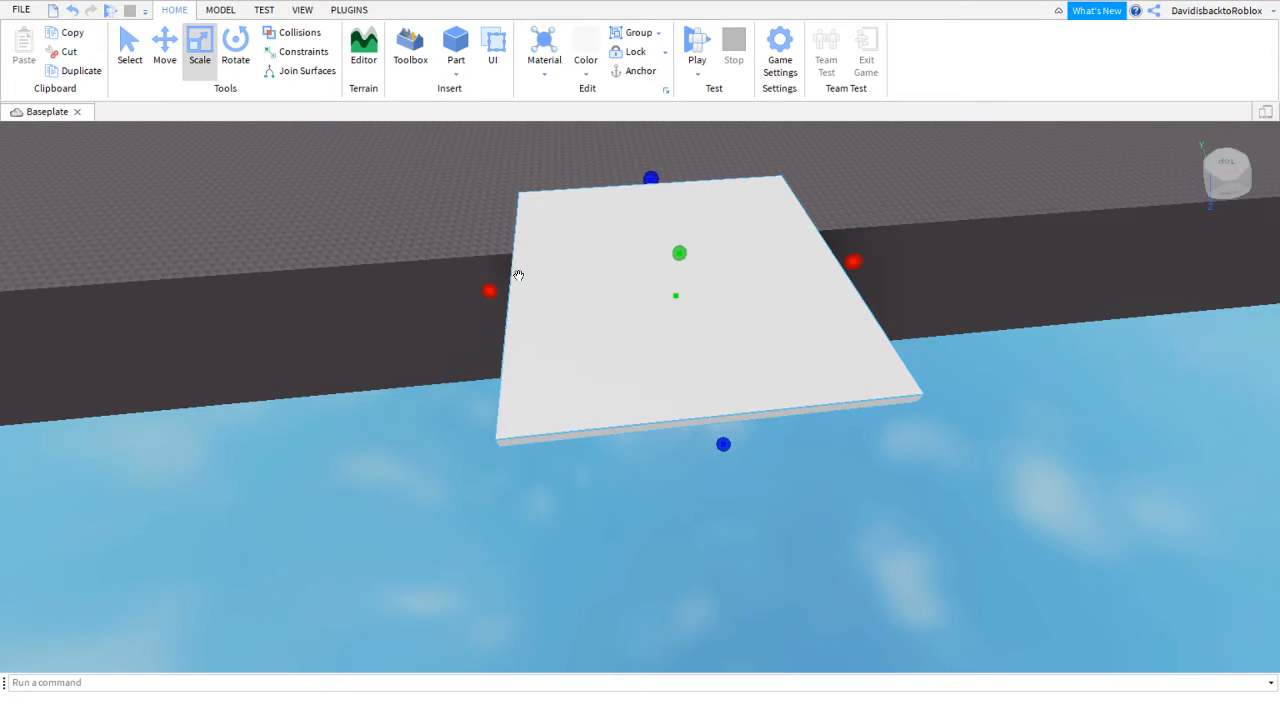
Raise the white platform slightly above the baseplate and deselect it.
right_click_drag(518, 275, 518, 272)
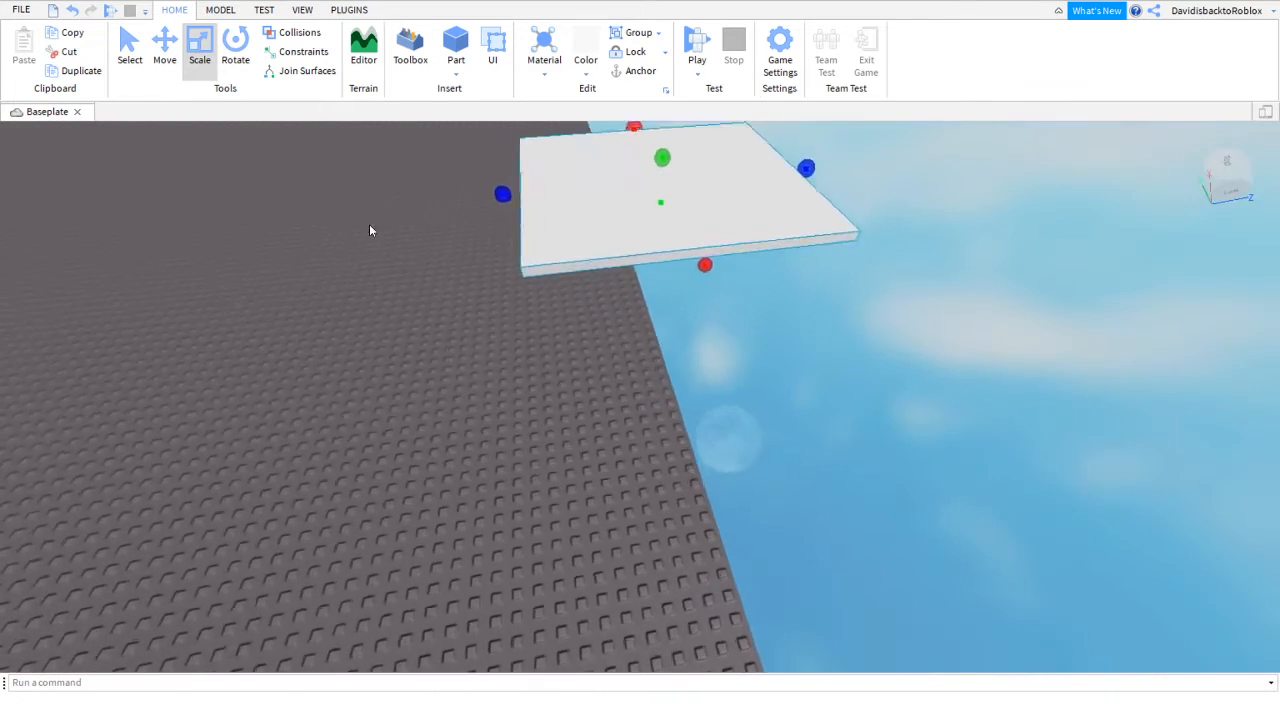
scroll(369, 230, "up", 1)
right_click_drag(738, 198, 738, 197)
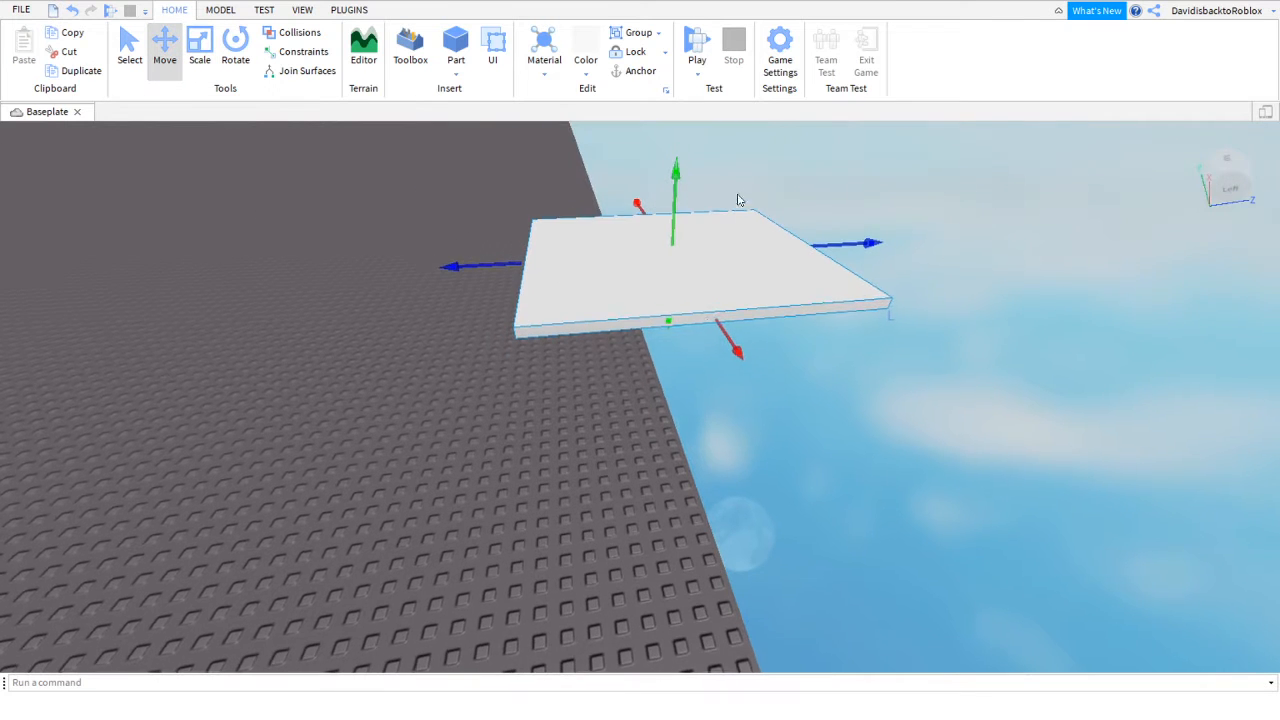
left_click_drag(667, 202, 658, 160)
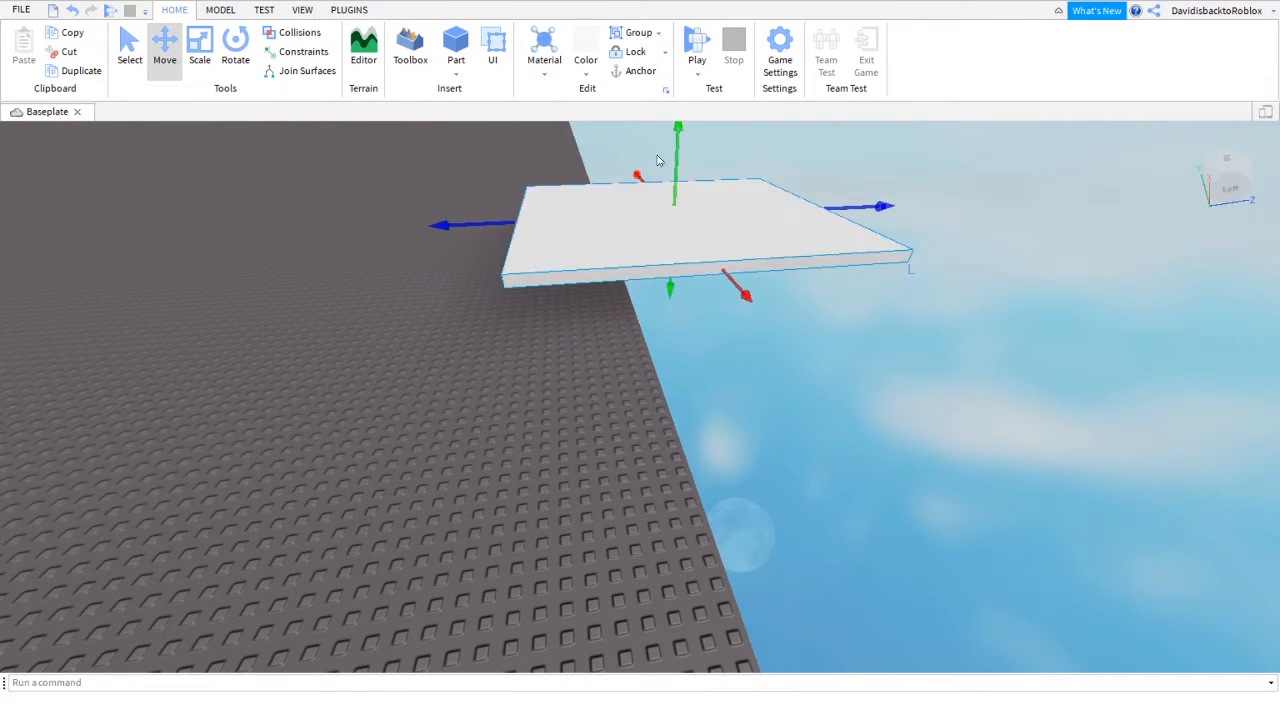
right_click_drag(677, 372, 679, 370)
key("a")
left_click(912, 357)
Reopen the Toolbox and search its models for "water".
right_click_drag(912, 357, 911, 409)
key("s")
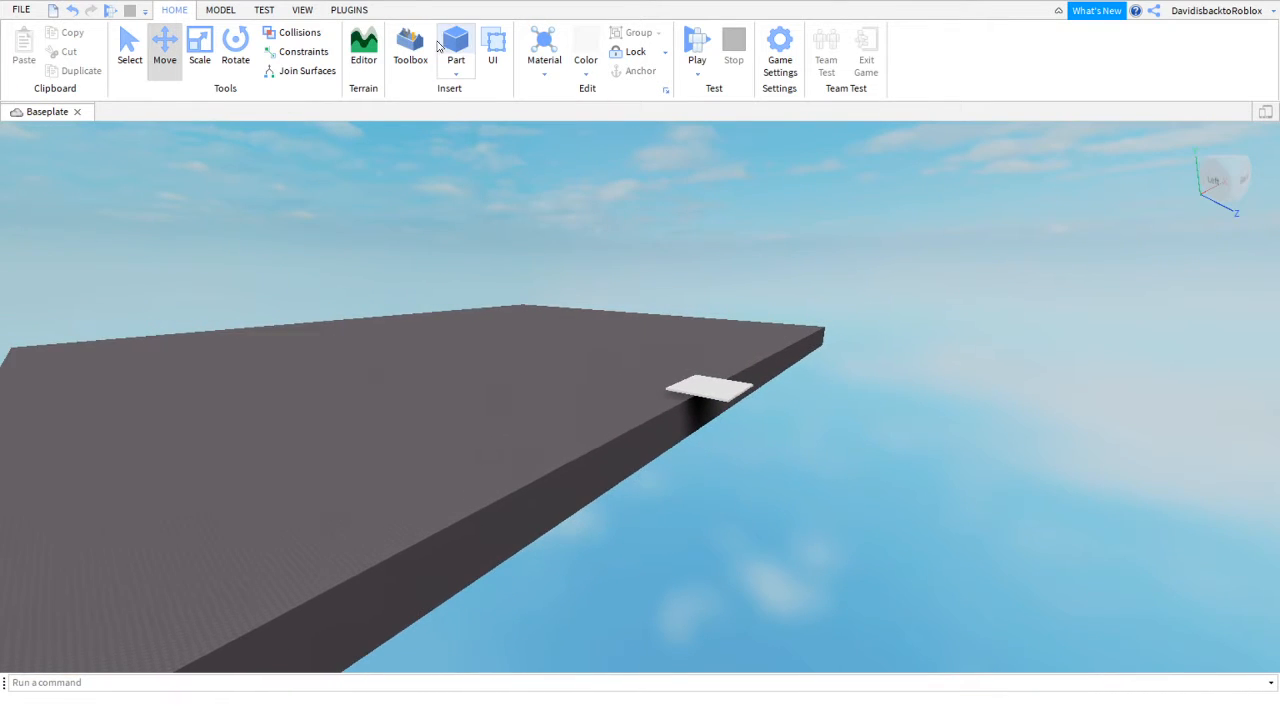
left_click(410, 50)
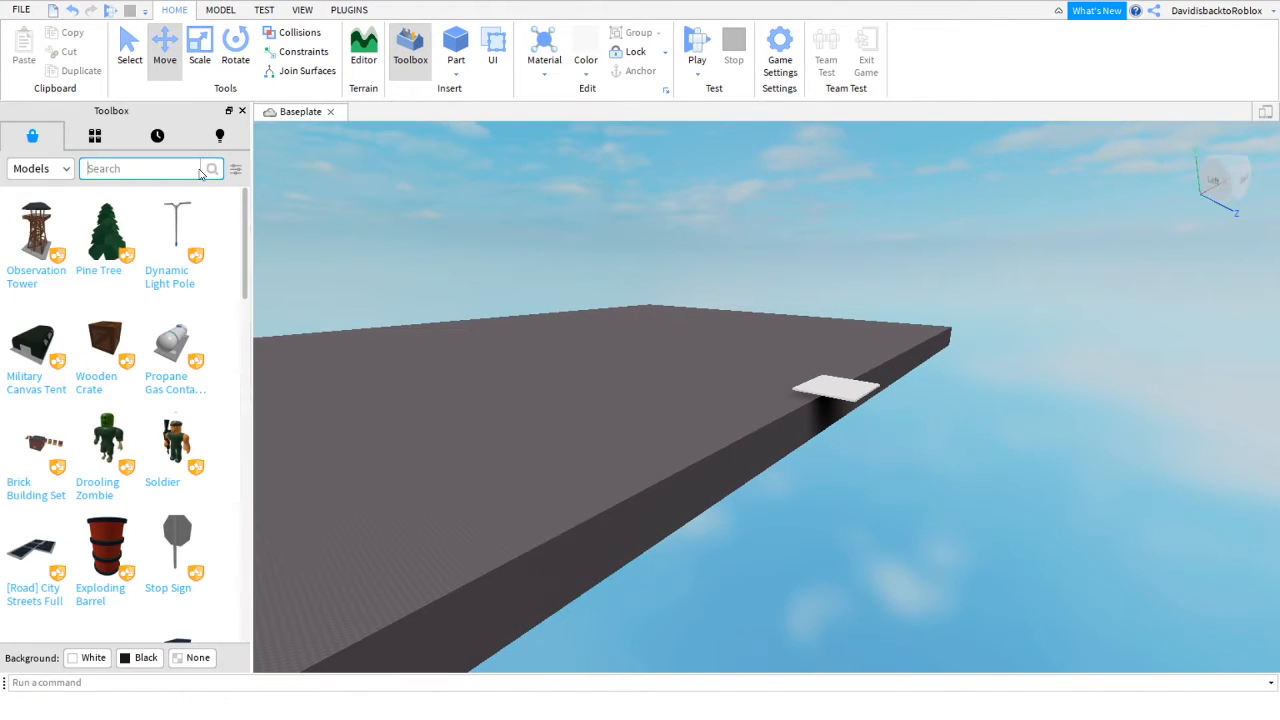
key("Return")
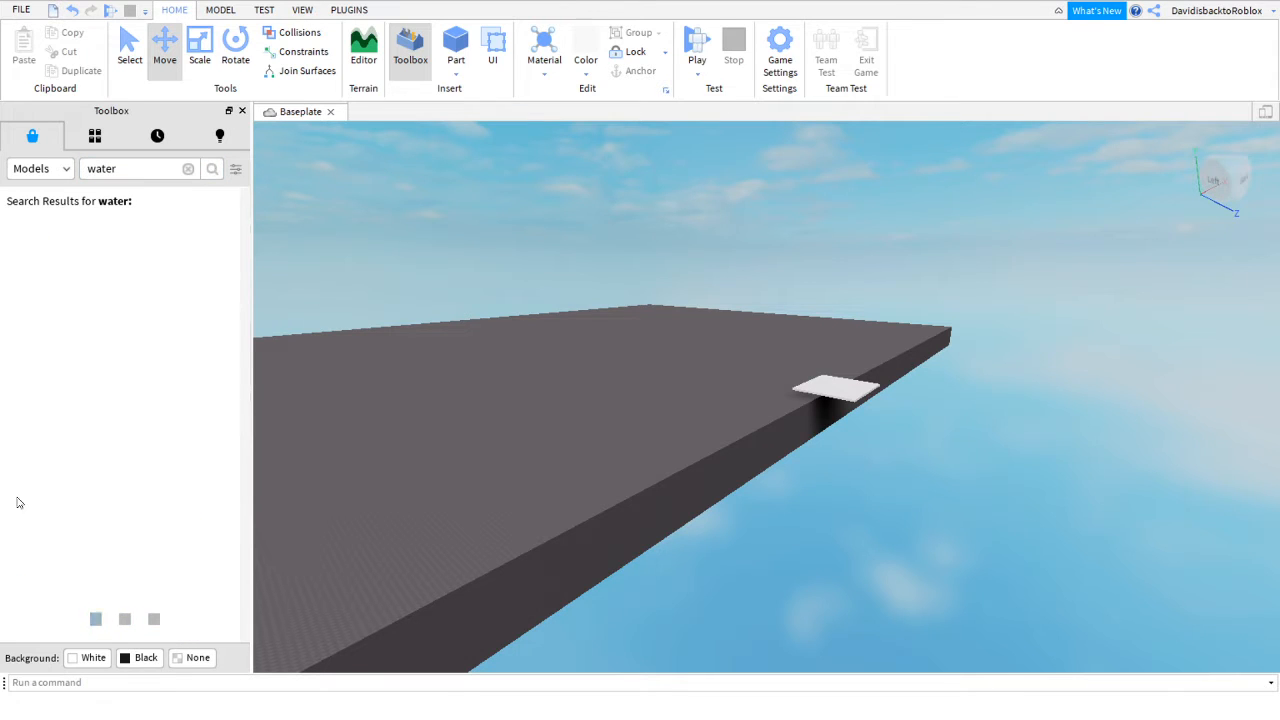
scroll(40, 550, "down", 3)
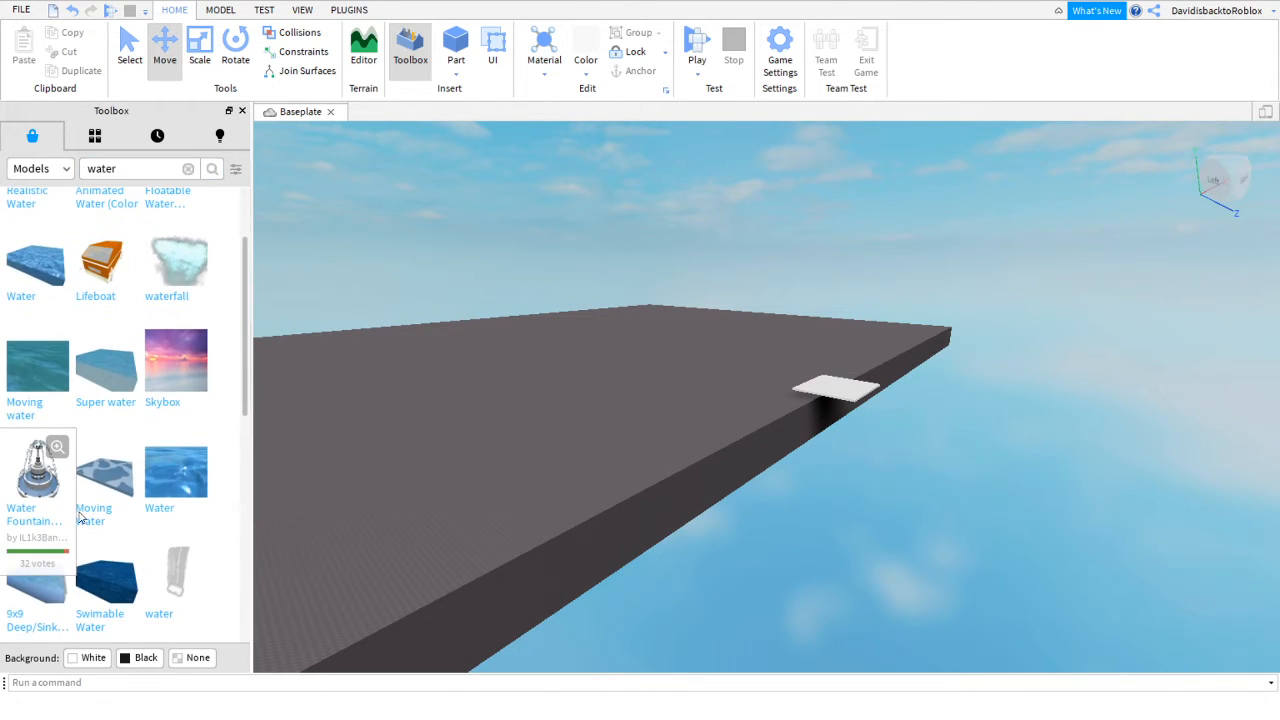
scroll(65, 550, "up", 3)
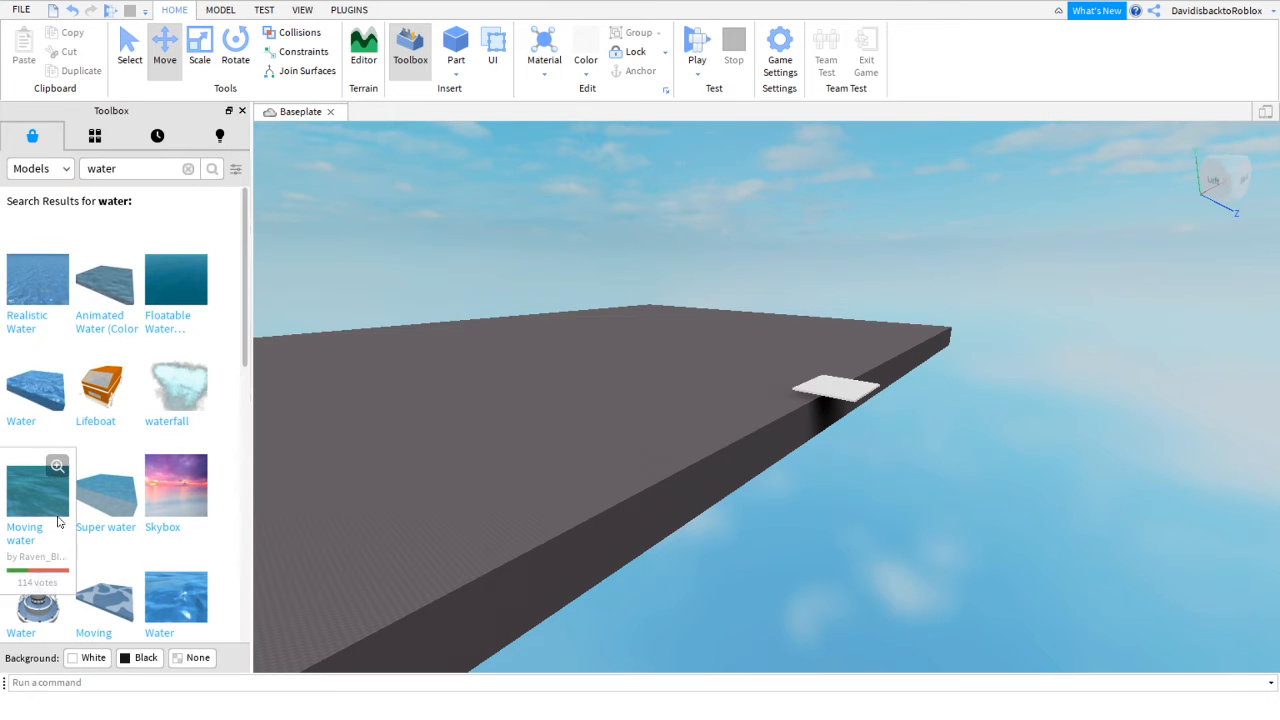
Try out the Realistic Water model in the scene and remove it.
left_click(16, 281)
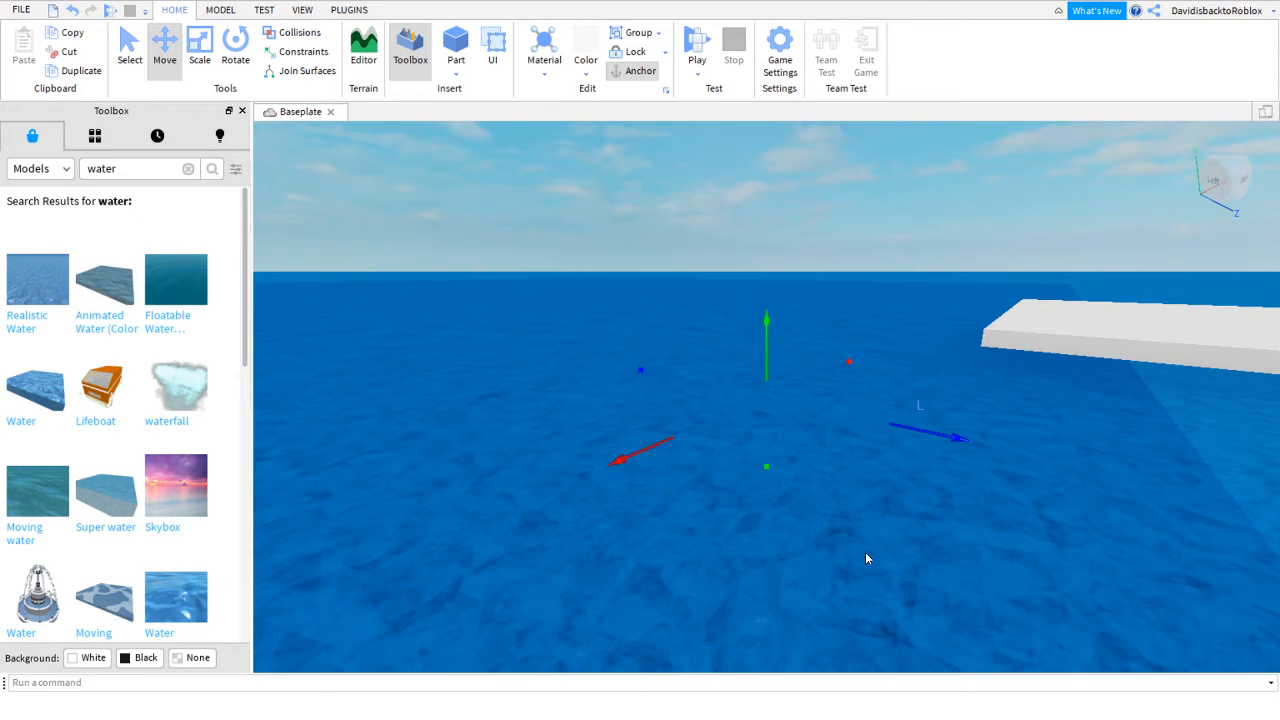
key("s")
right_click_drag(867, 558, 867, 558)
key("w")
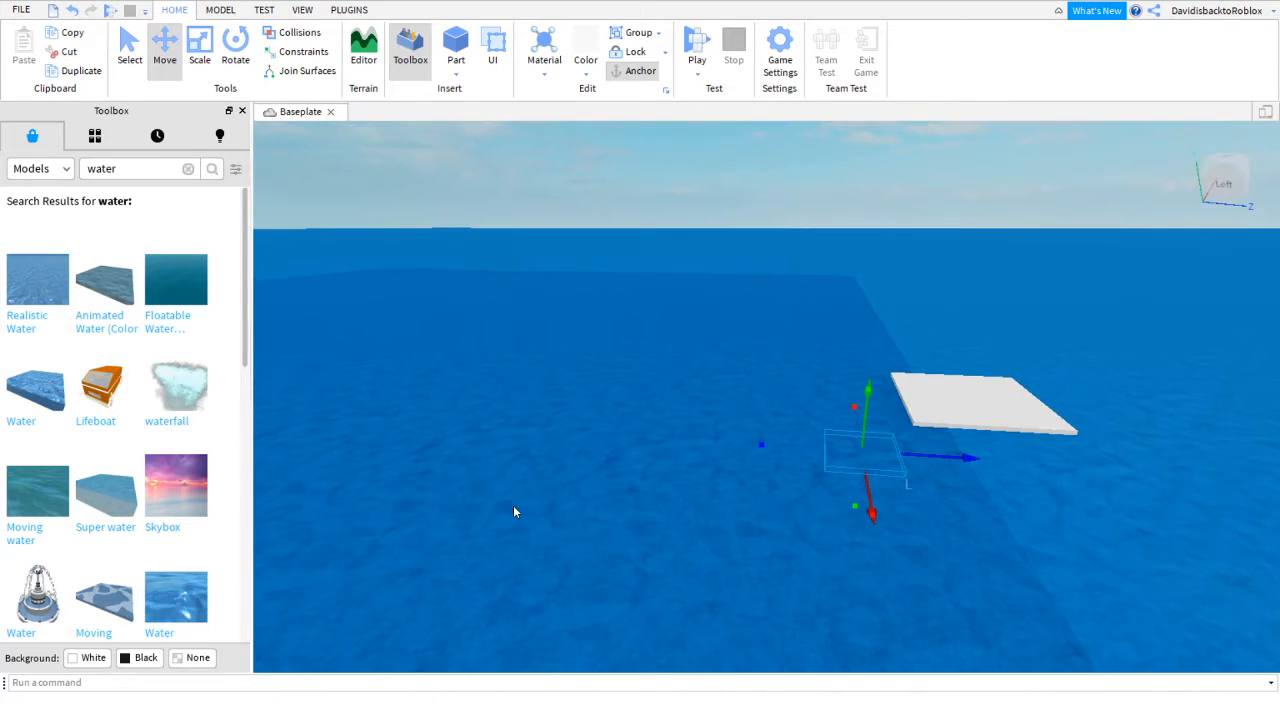
right_click(514, 506)
left_click(560, 190)
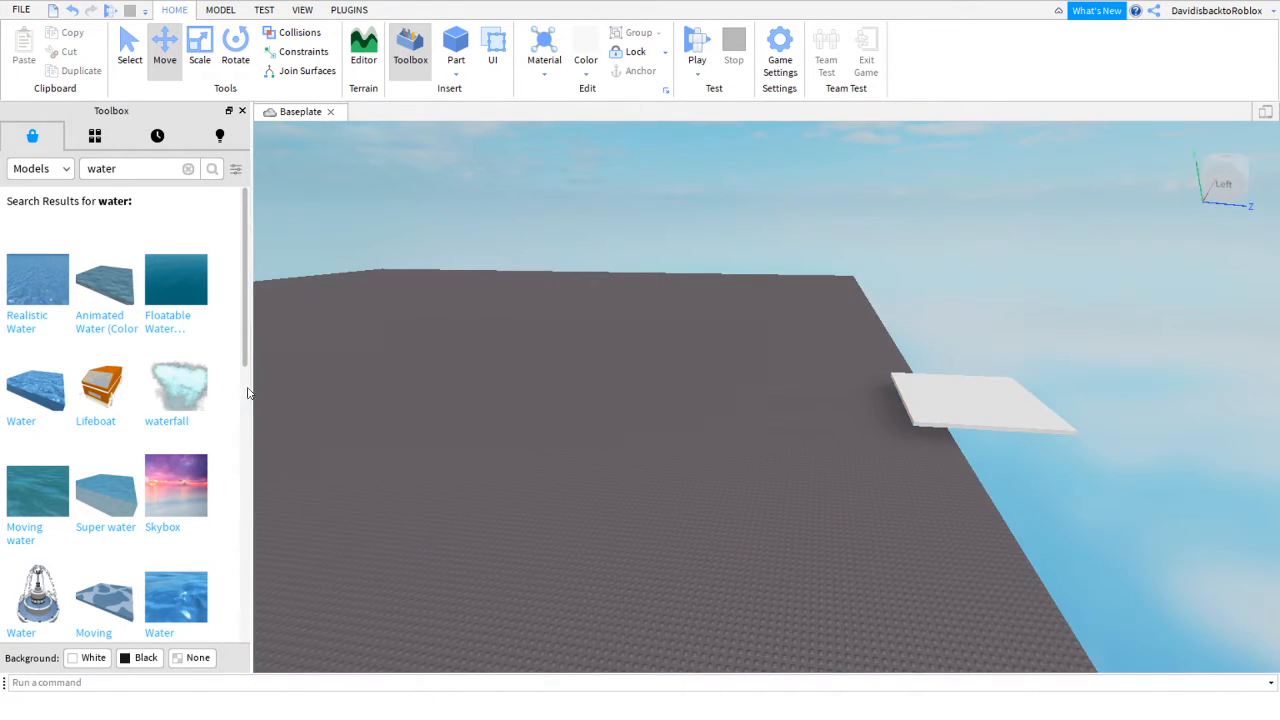
Insert the Moving water model and raise it to cover the baseplate, with its surface just below the white platform.
left_click(53, 502)
key("s")
right_click_drag(870, 361, 870, 361)
key("w")
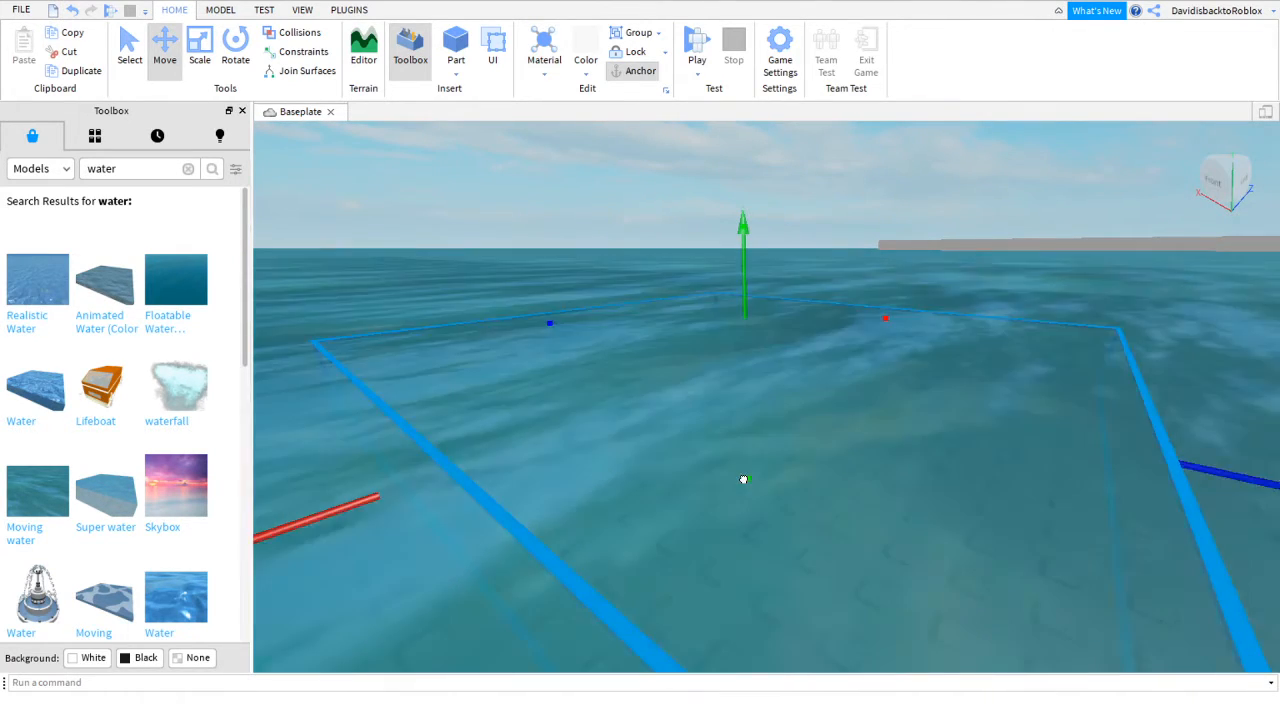
left_click_drag(743, 479, 735, 401)
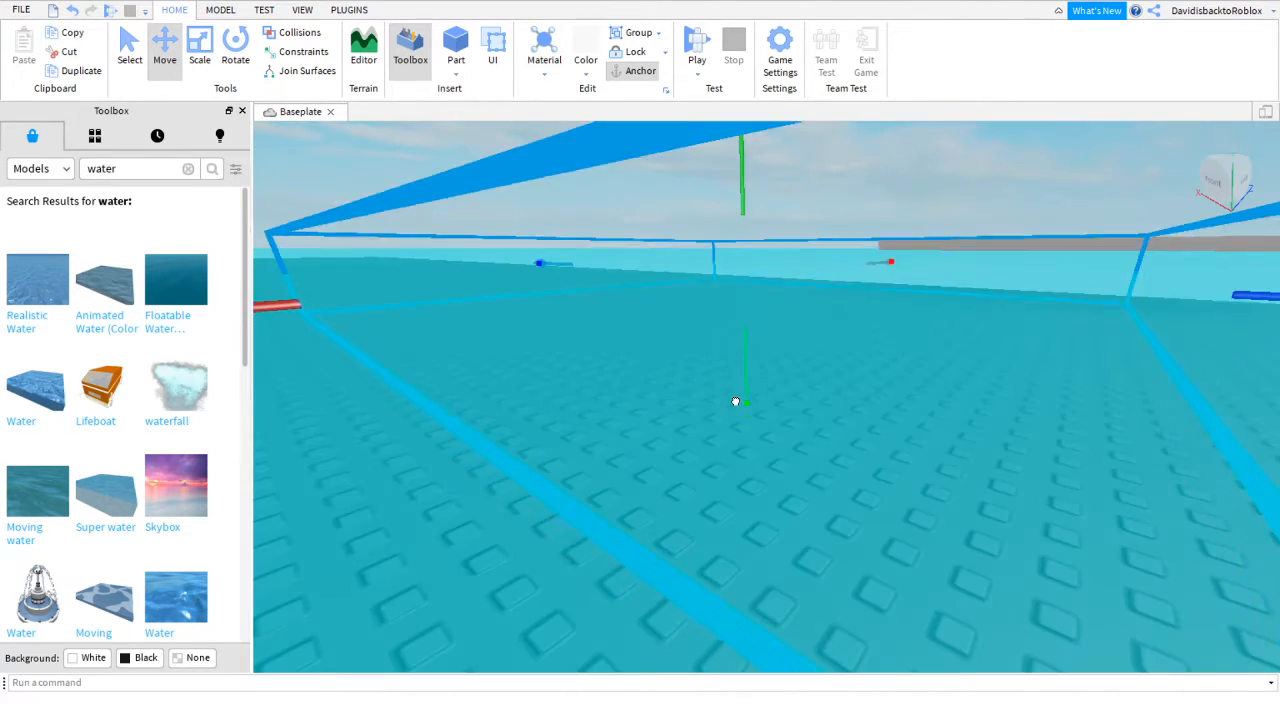
key("s")
right_click_drag(735, 402, 735, 402)
key("w")
key("s")
key("a")
key("w")
right_click_drag(517, 502, 517, 502)
key("s")
left_click(778, 292)
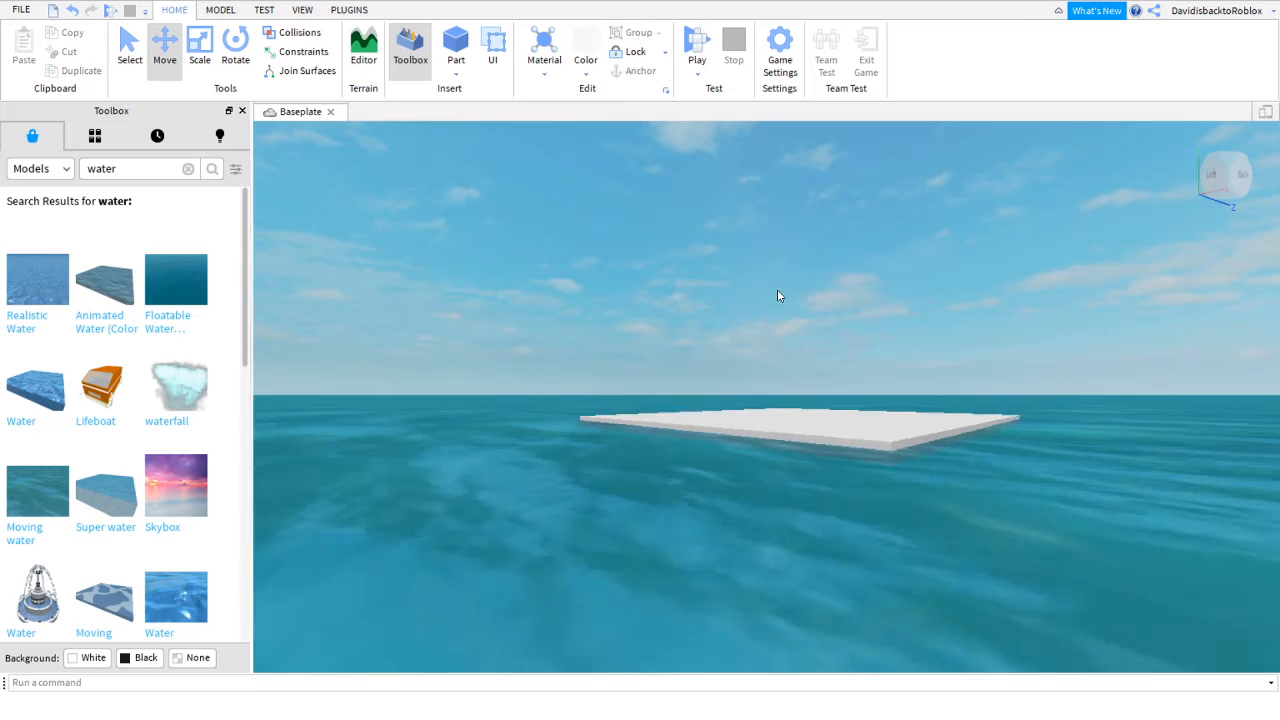
Examine from several angles how the white platform sits above the water surface.
key("w")
right_click_drag(778, 292, 640, 374)
key("a")
key("w")
key("s")
key("w")
key("w")
key("s")
key("s")
key("w")
key("w")
right_click_drag(563, 420, 636, 393)
key("s")
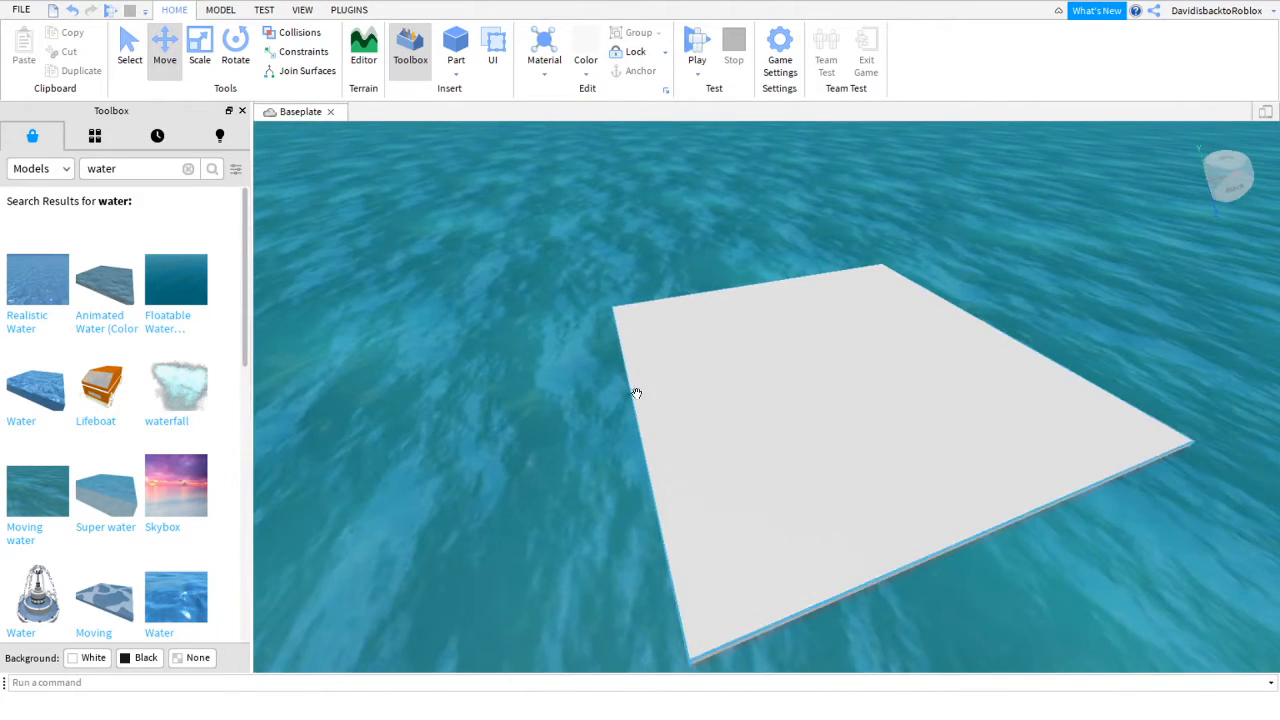
key("d")
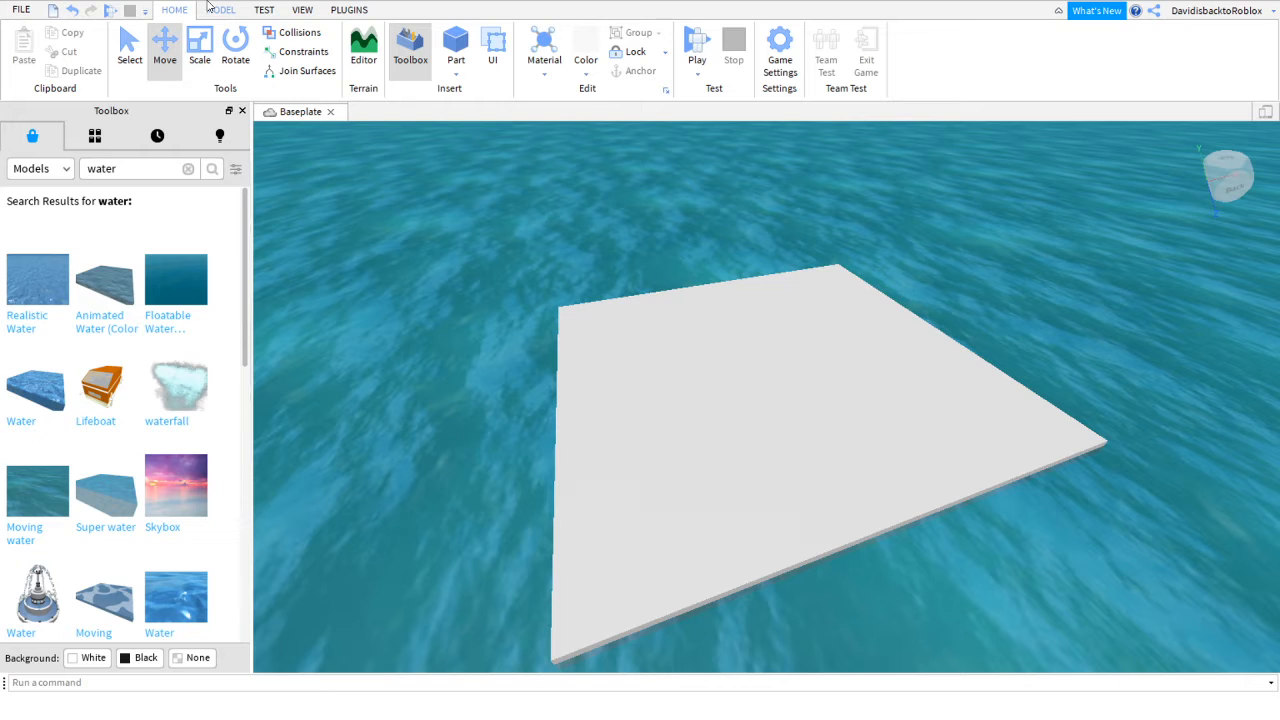
Add a spawn point and move it to about the middle of the white platform.
left_click(220, 10)
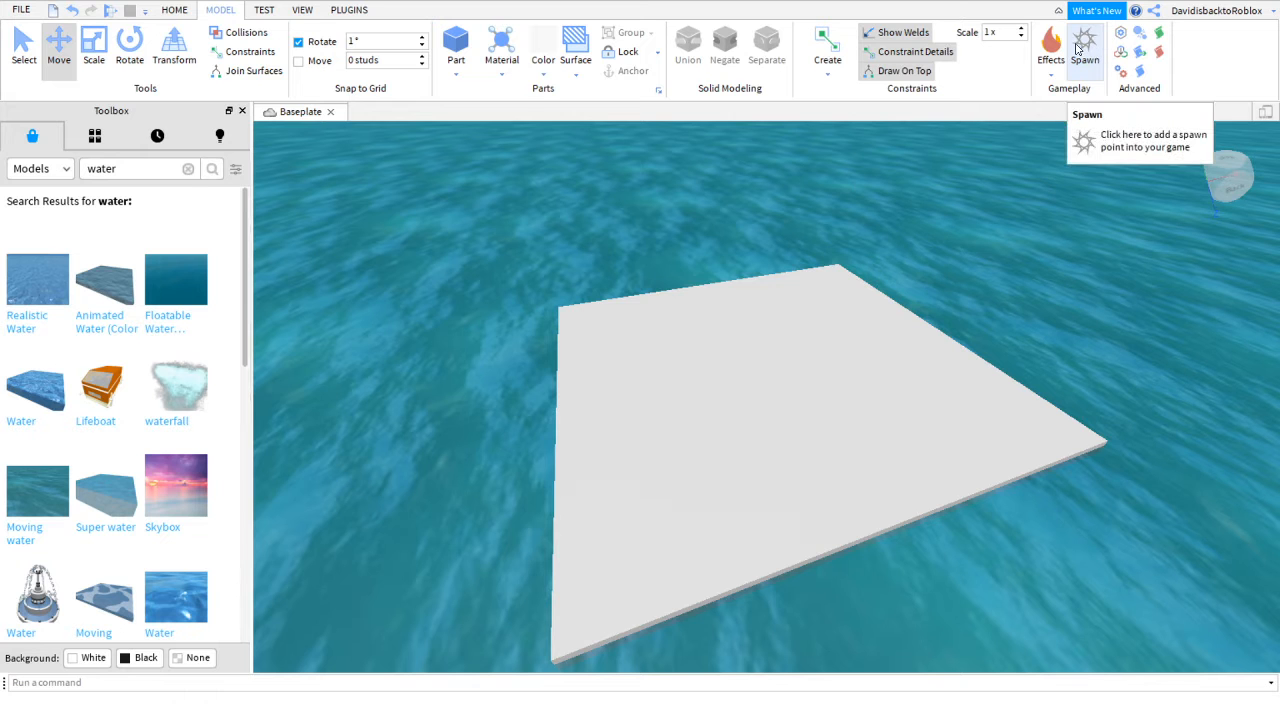
scroll(931, 346, "up", 5)
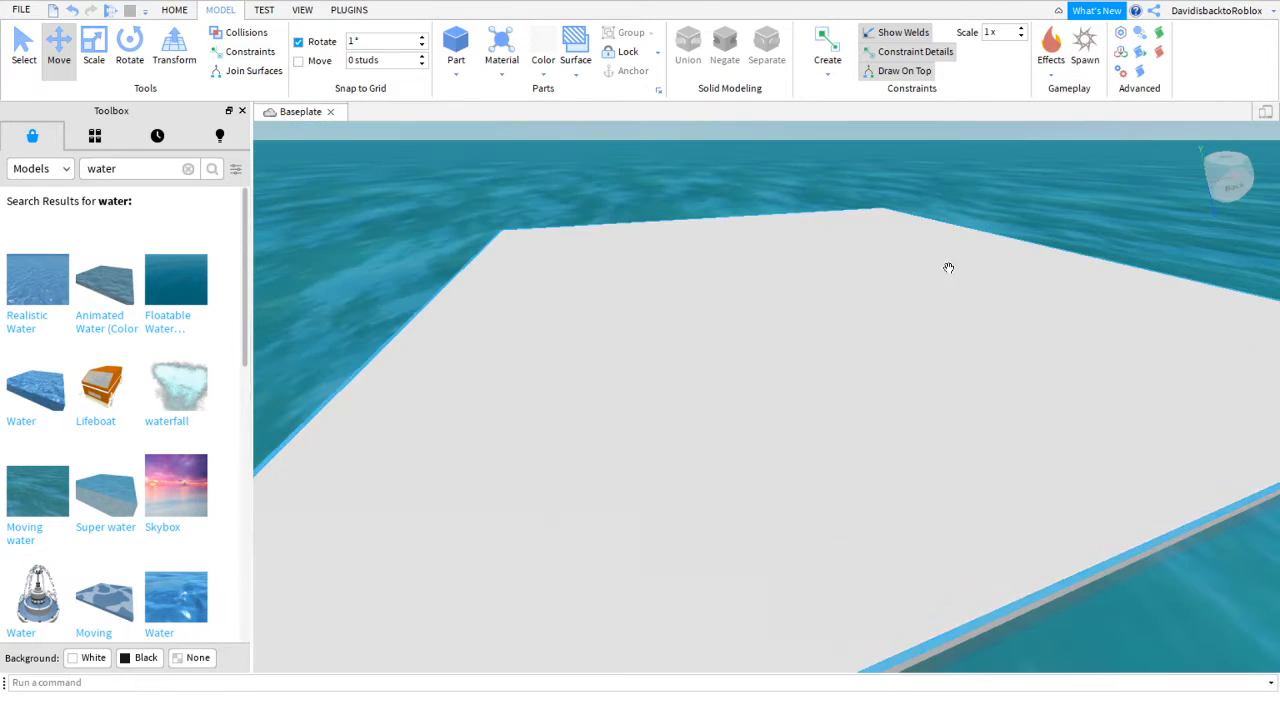
left_click(1092, 70)
scroll(760, 272, "down", 6)
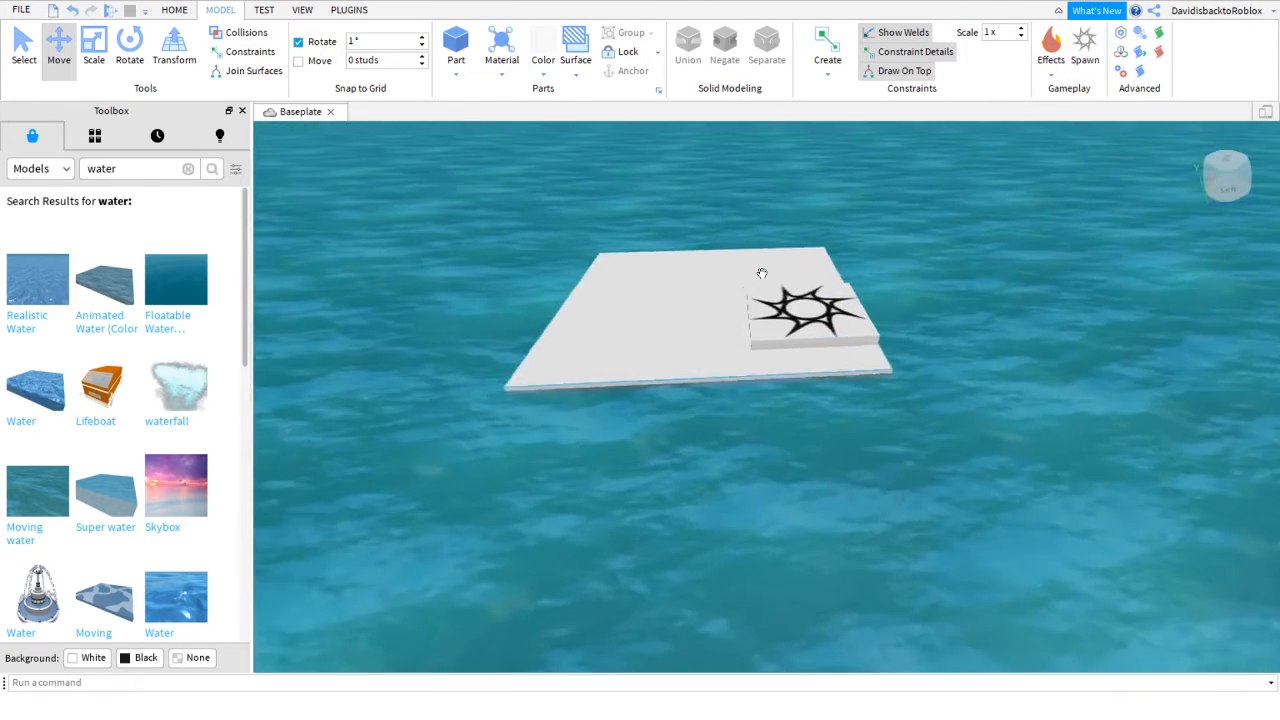
right_click_drag(761, 273, 908, 306)
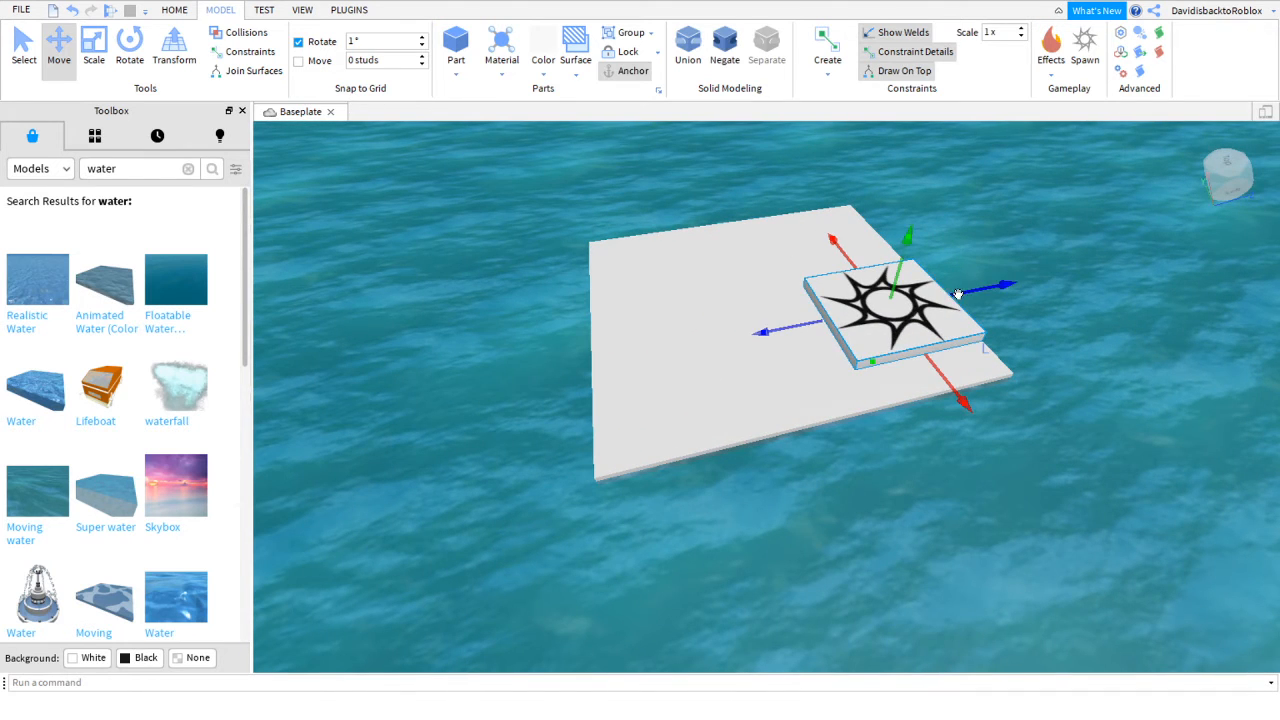
left_click_drag(853, 323, 866, 316)
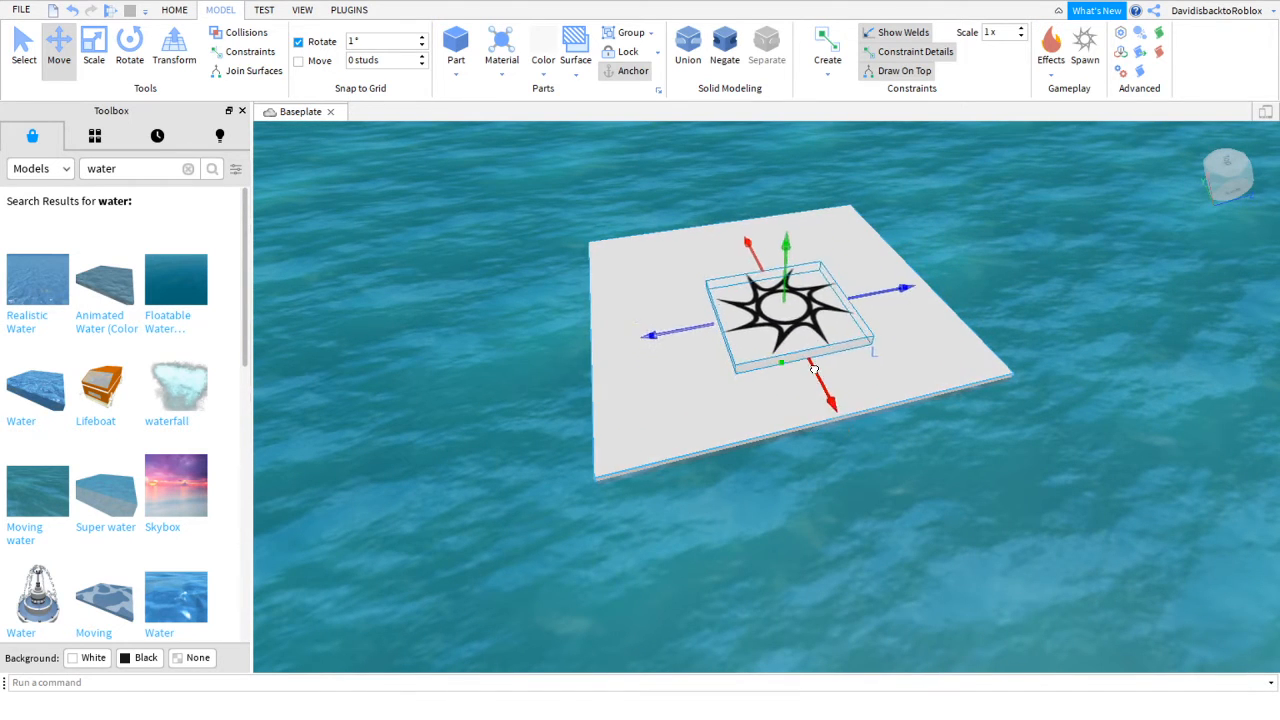
right_click_drag(814, 370, 813, 352)
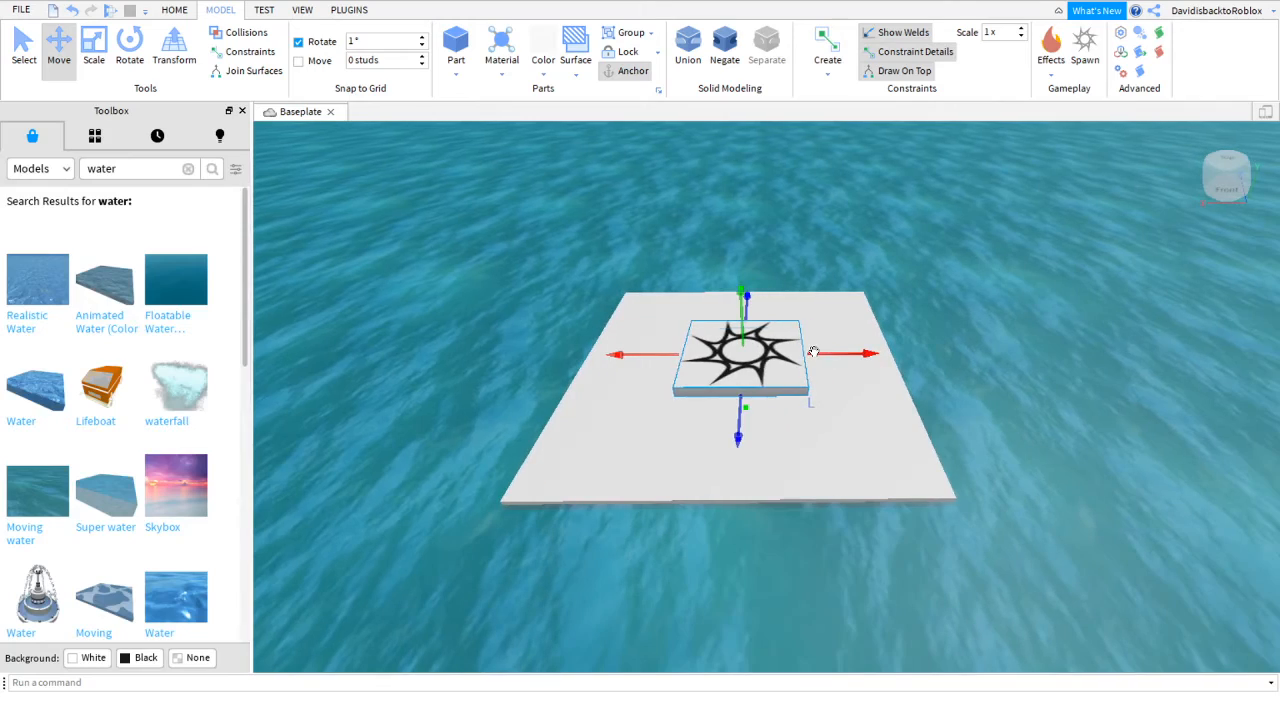
left_click(949, 228)
Lengthen the white platform on one side of the spawn point into a long walkway above the water.
right_click_drag(949, 228, 949, 234)
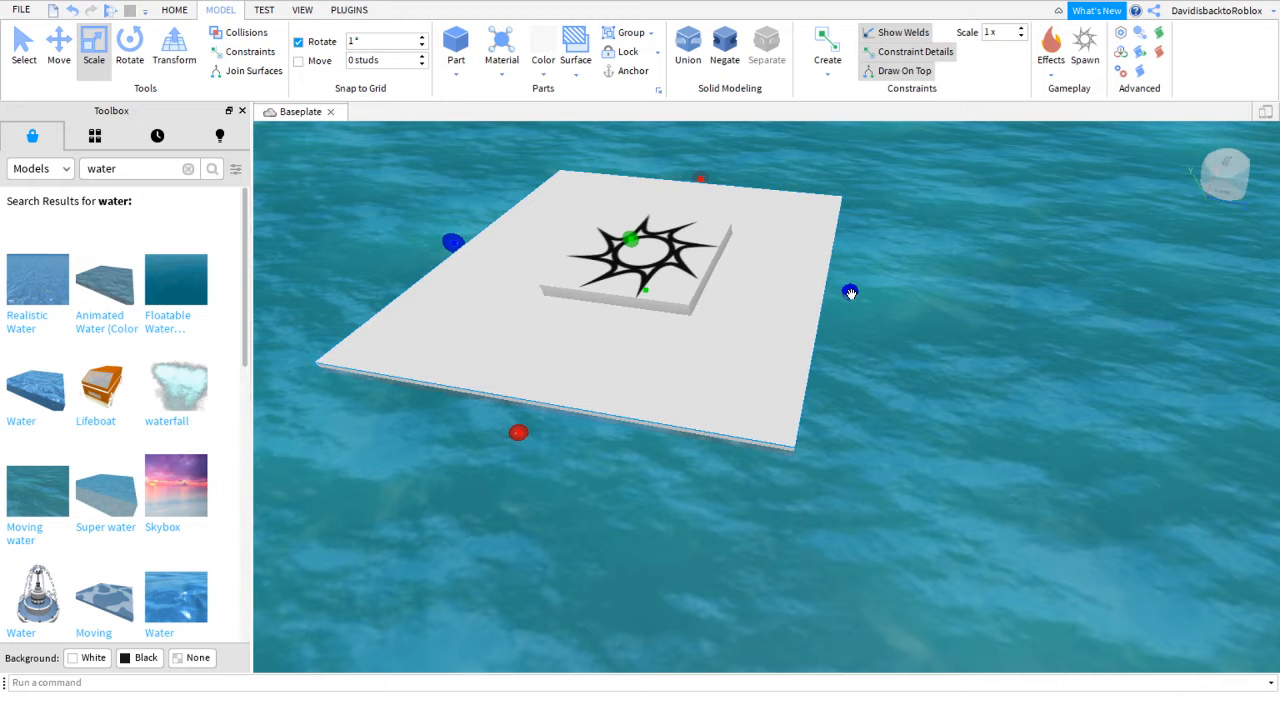
left_click_drag(850, 293, 1078, 295)
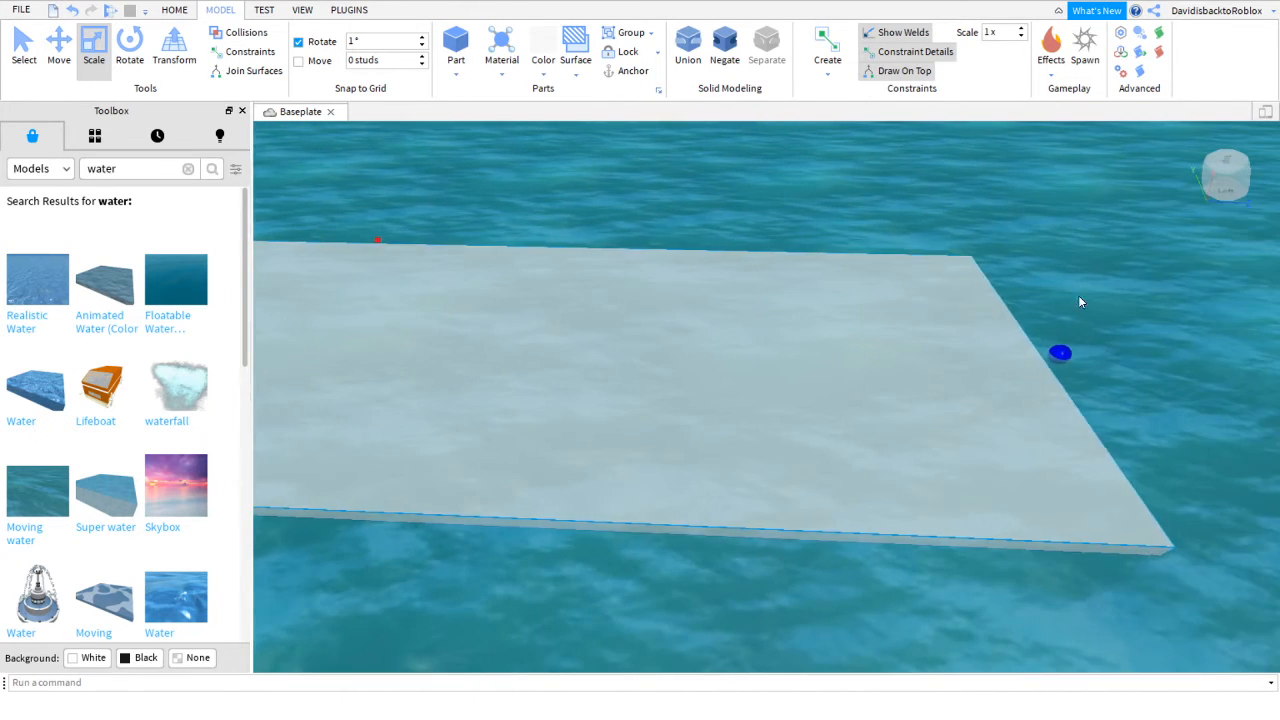
left_click(982, 231)
Insert a block part on the extended white platform, a short distance beyond the spawn point.
right_click_drag(787, 231, 787, 230)
key("w")
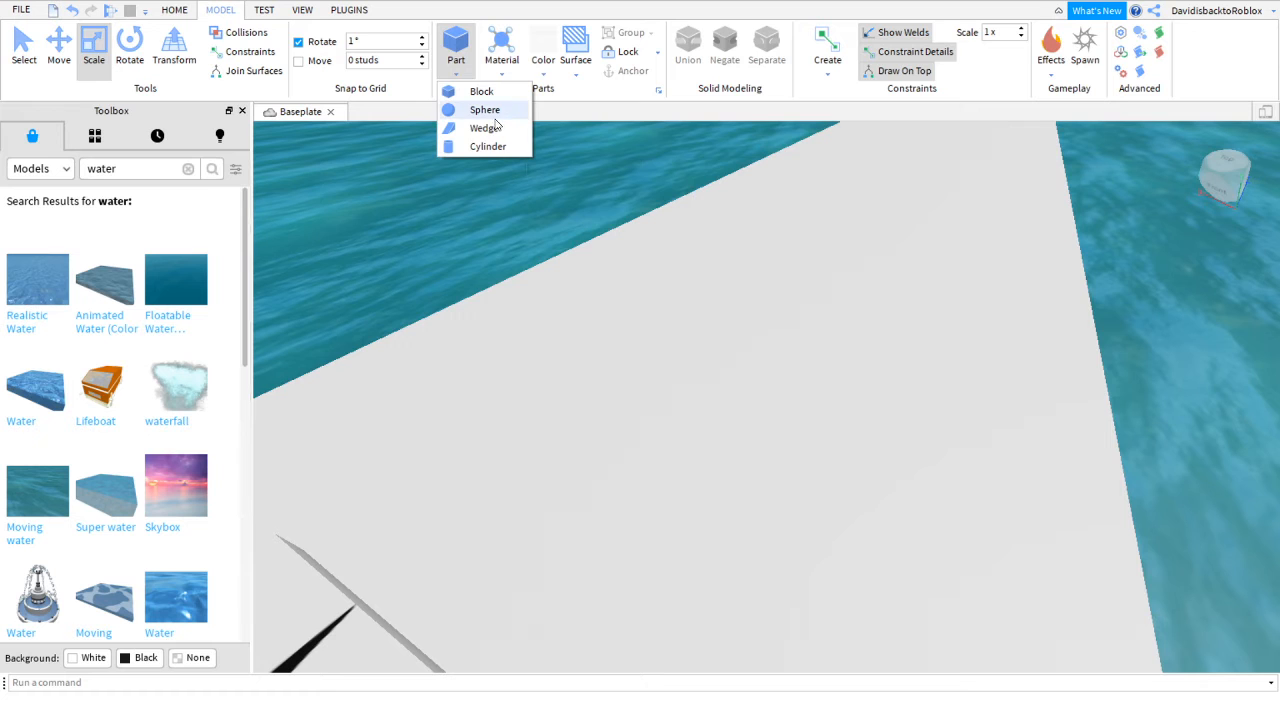
left_click(491, 97)
right_click_drag(603, 280, 642, 305)
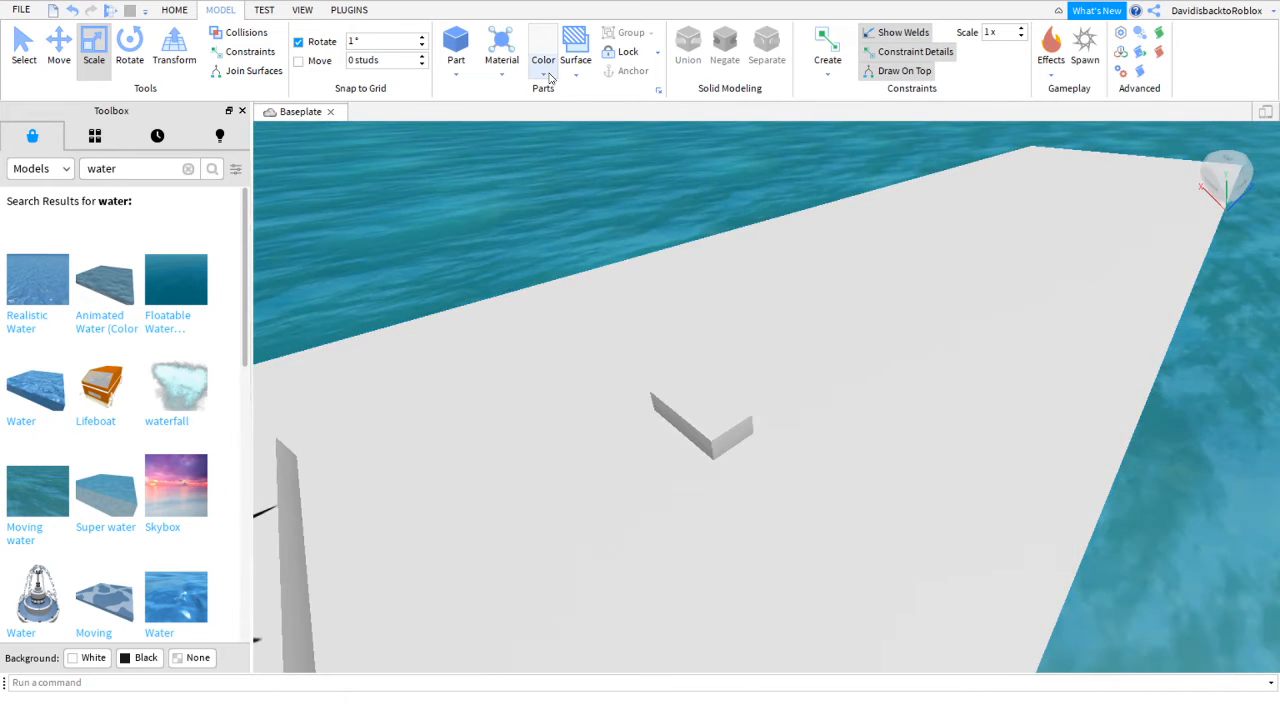
left_click(720, 432)
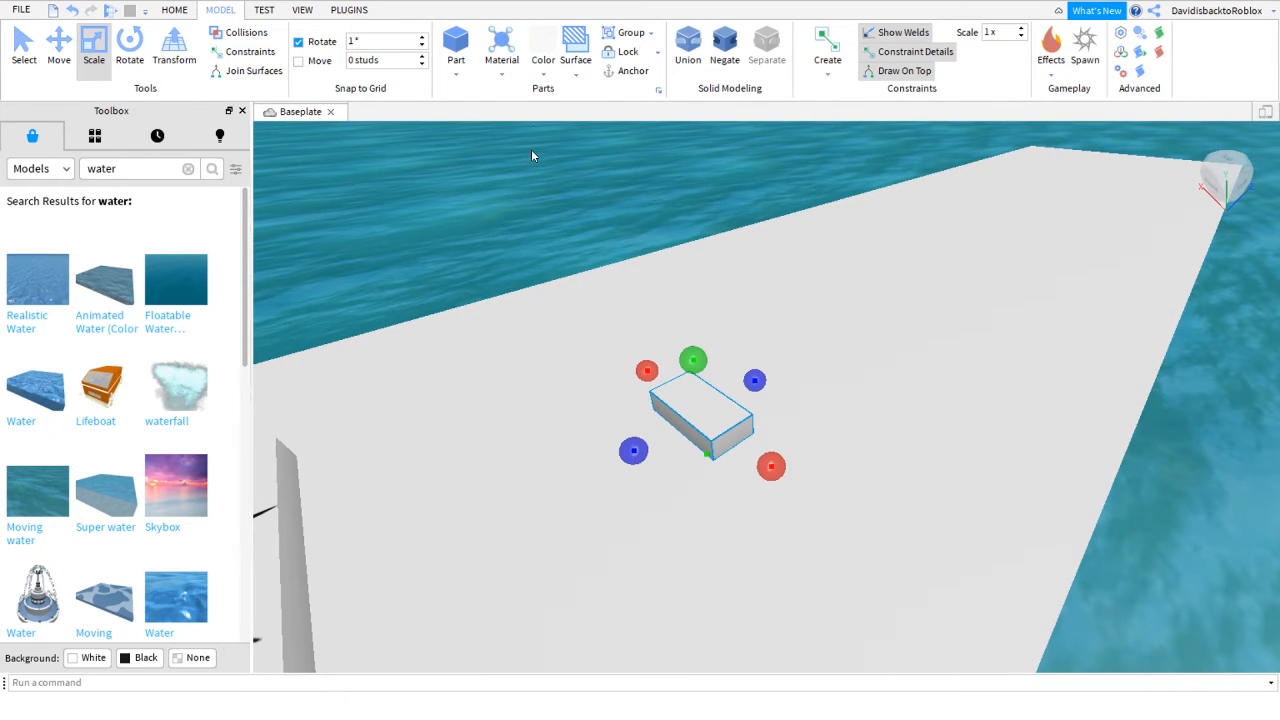
Try bright green as the color of the new block.
left_click(547, 76)
left_click(648, 161)
right_click_drag(694, 320, 696, 320)
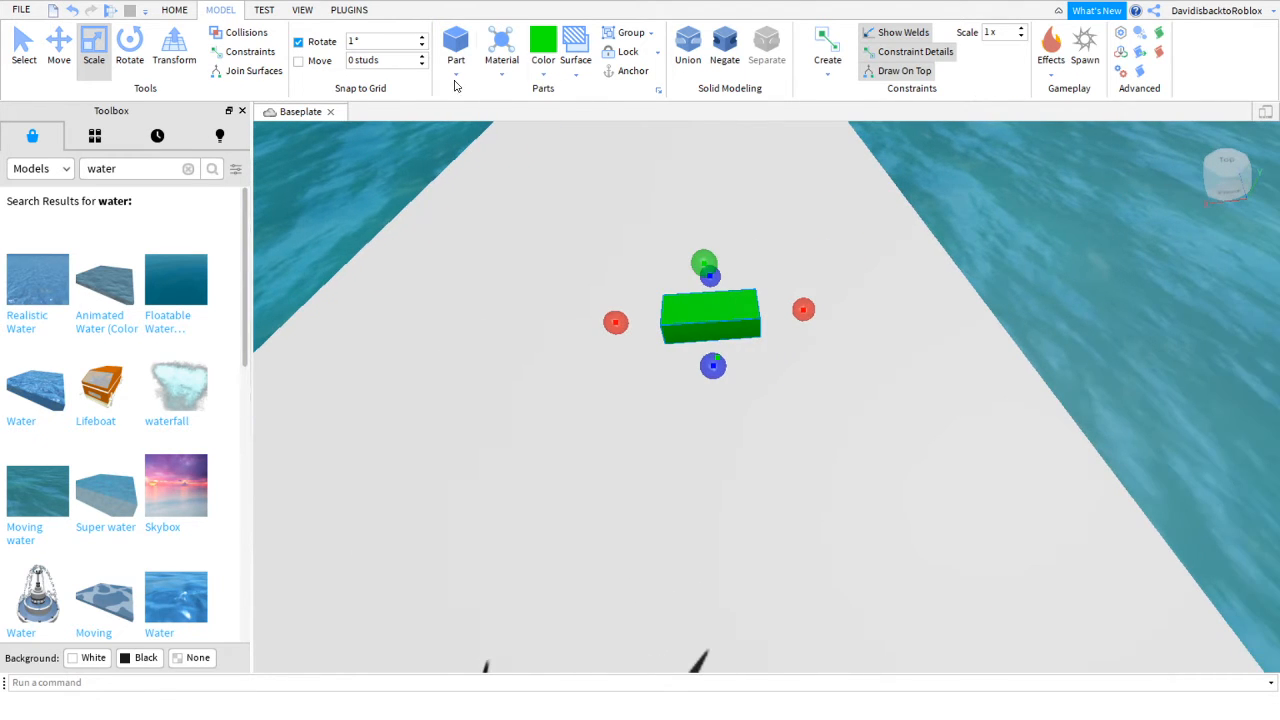
Color the new block bright red and give it the glowing neon material.
left_click(555, 72)
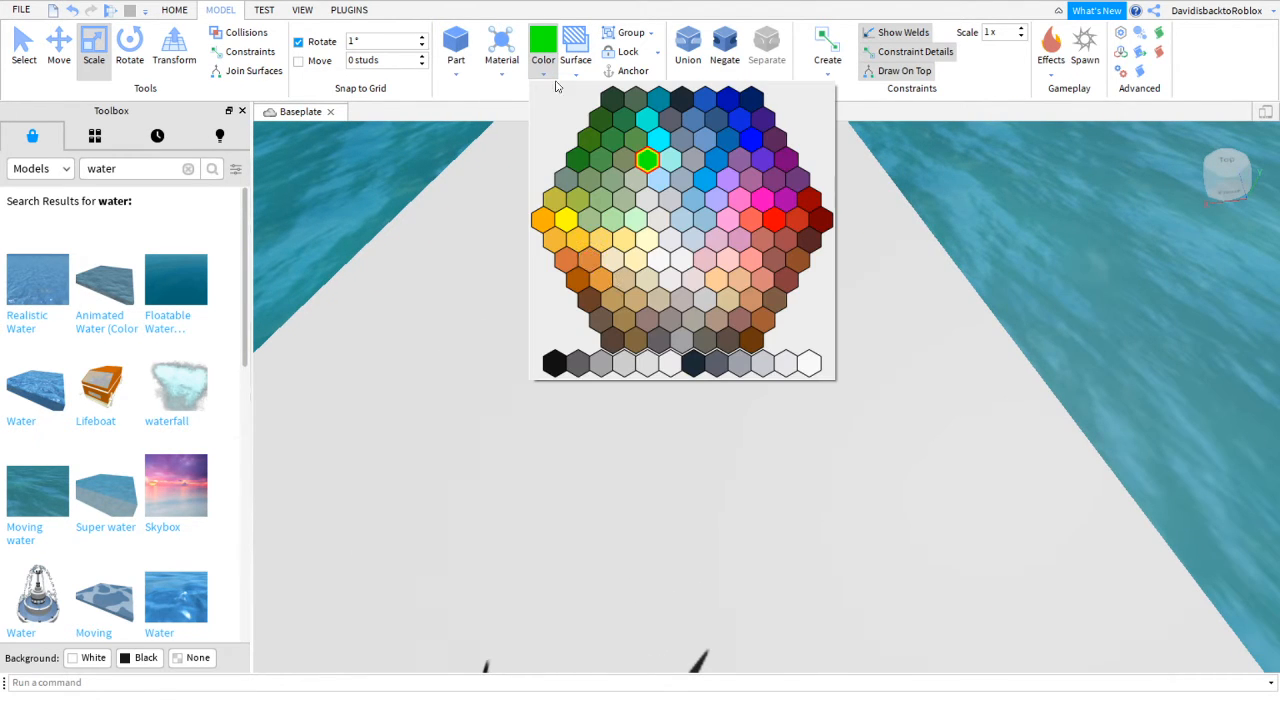
left_click(774, 220)
right_click_drag(869, 371, 634, 282)
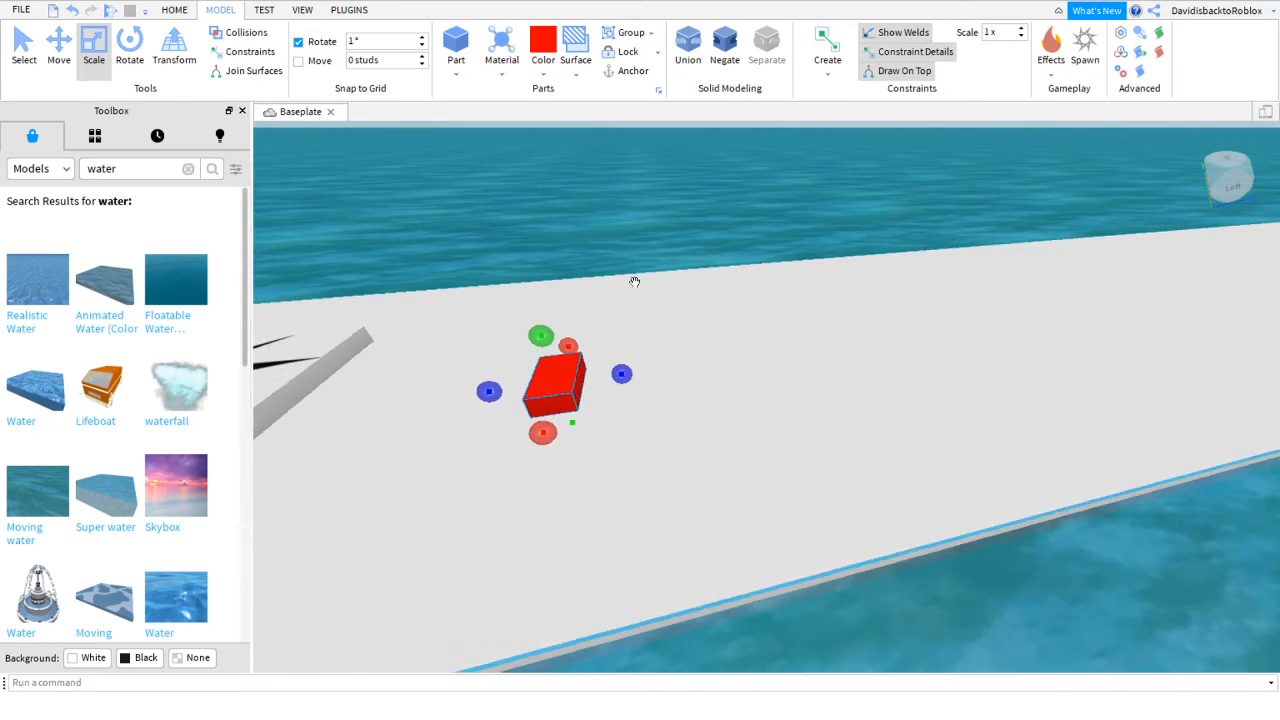
key("a")
key("d")
key("w")
key("s")
key("d")
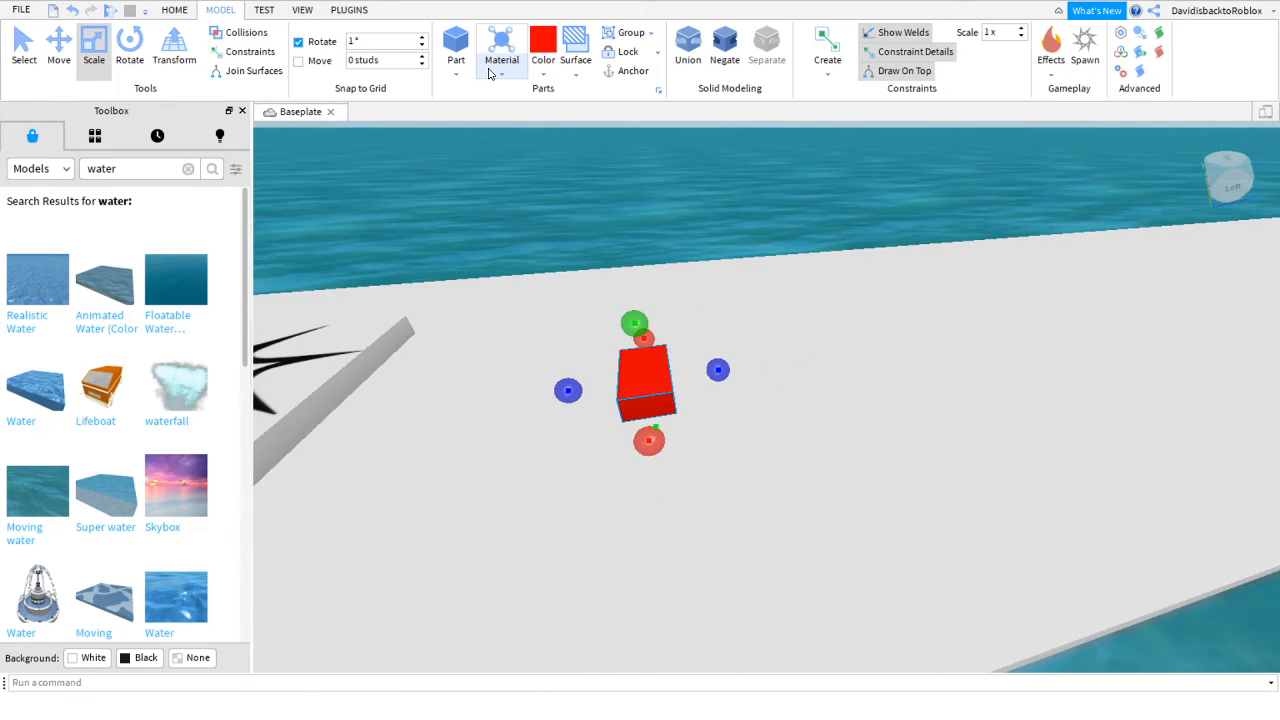
left_click(490, 74)
left_click(560, 447)
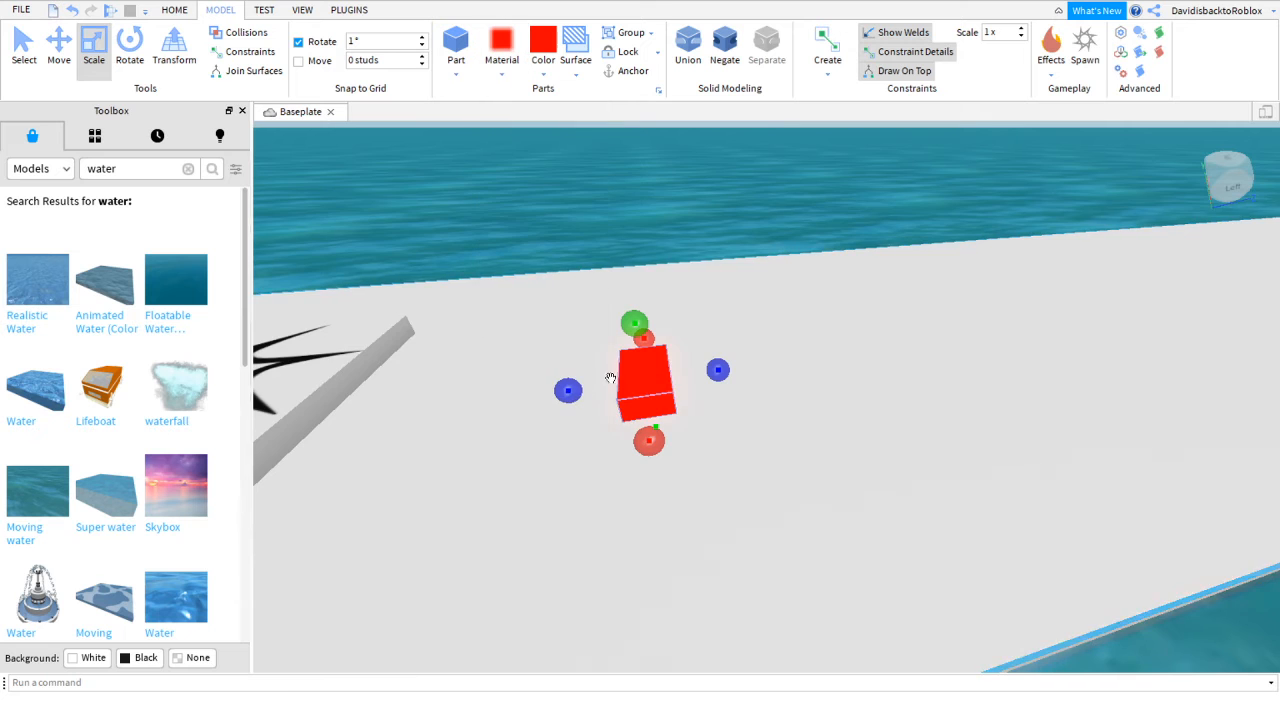
Stretch the red neon block across the full width of the white platform to form a bar.
key("w")
right_click_drag(672, 346, 674, 346)
key("s")
key("d")
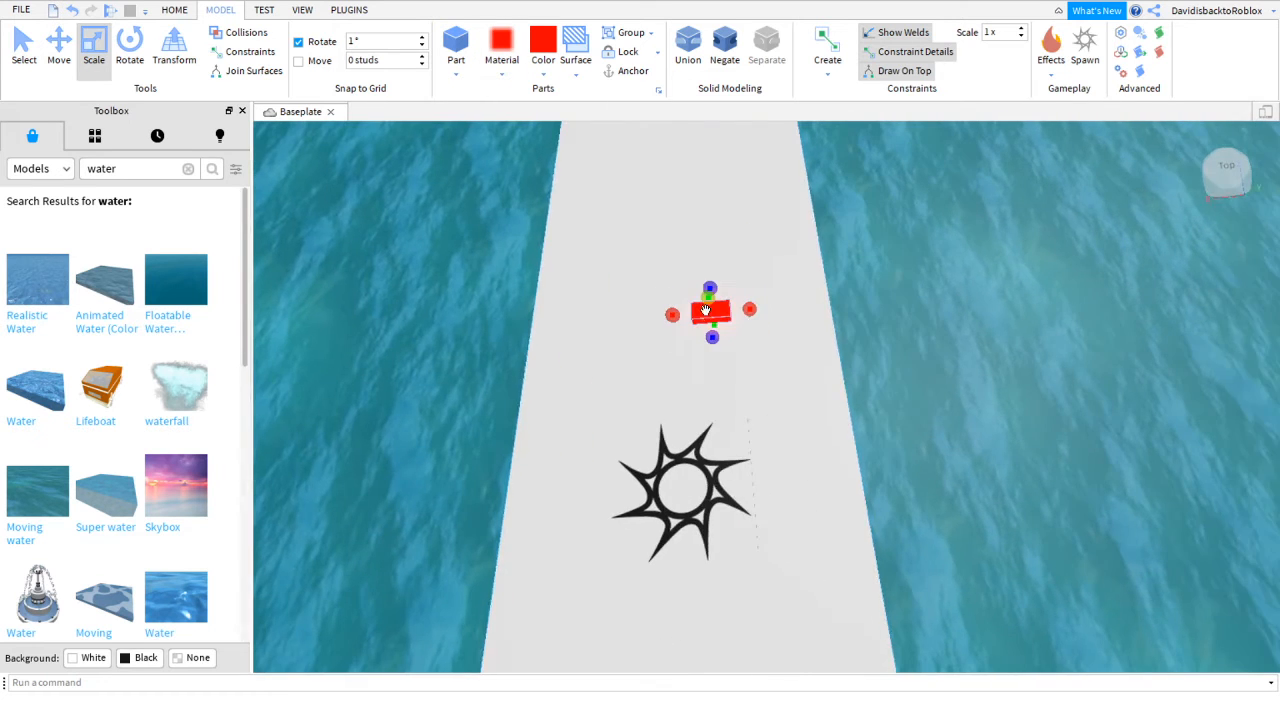
key("a")
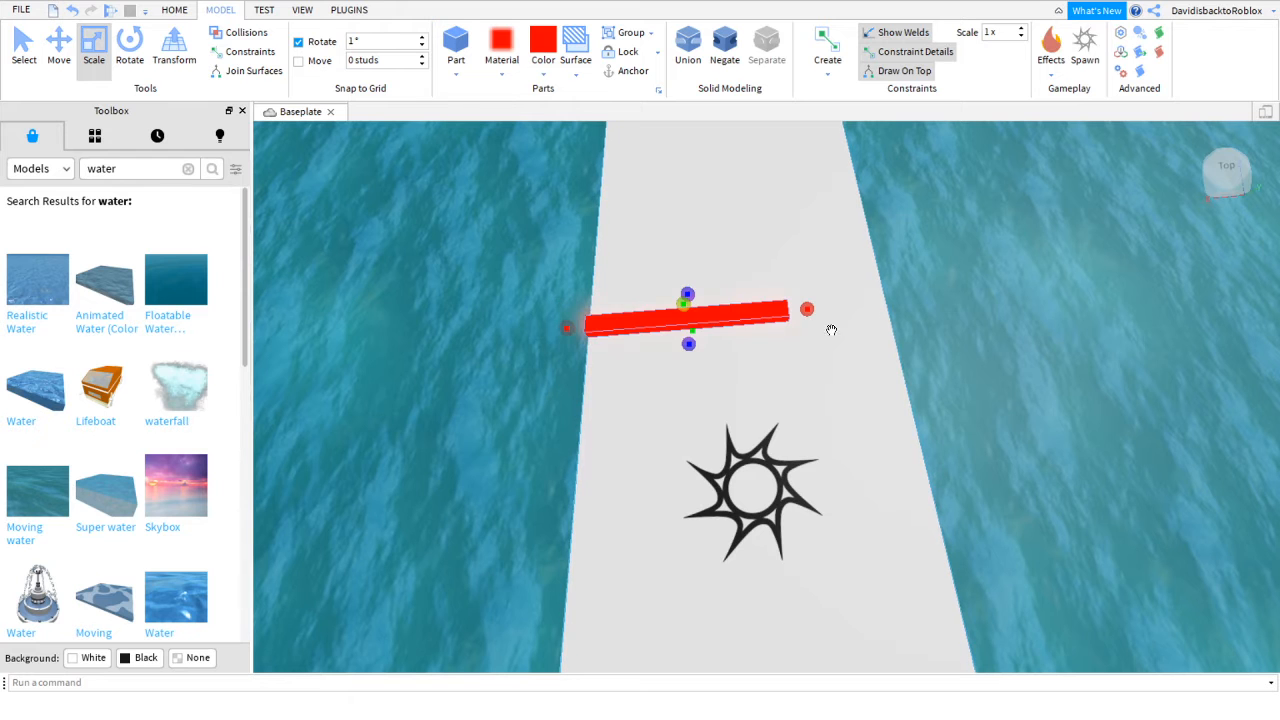
left_click_drag(902, 287, 907, 286)
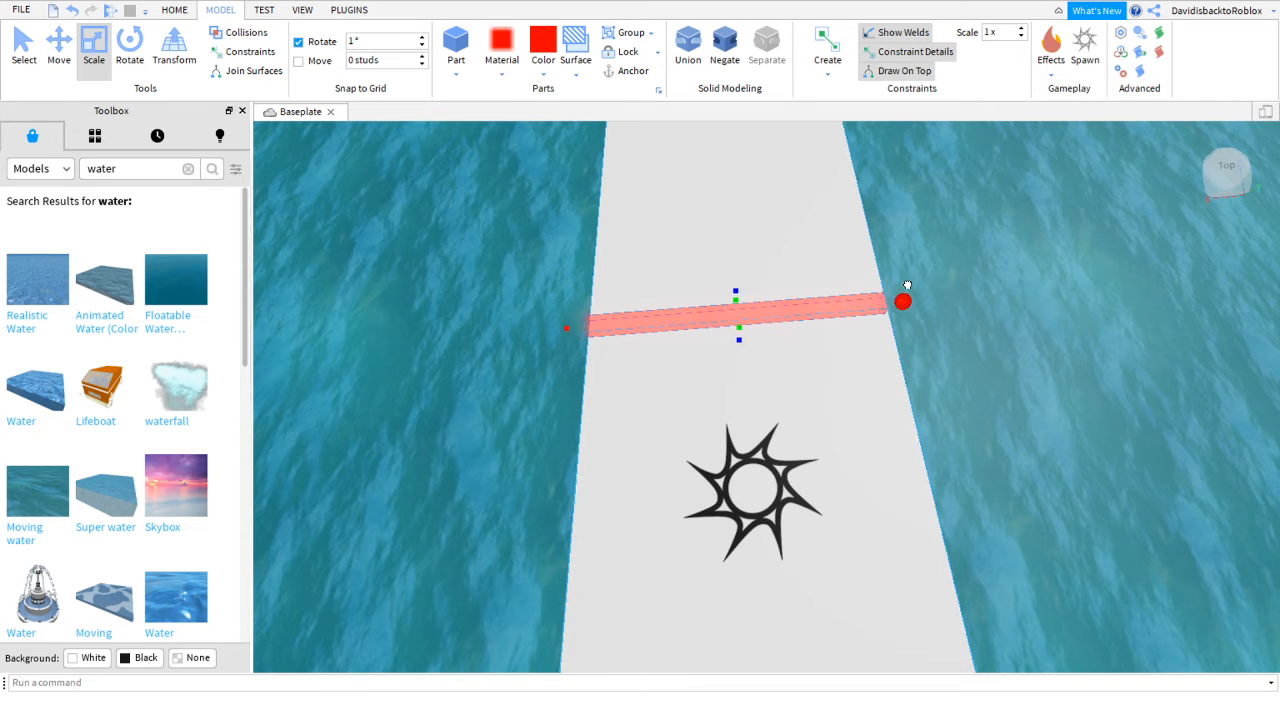
Adjust the red bar's width along the platform on both sides, keeping it a narrow strip in front of the spawn point.
right_click_drag(912, 284, 911, 280)
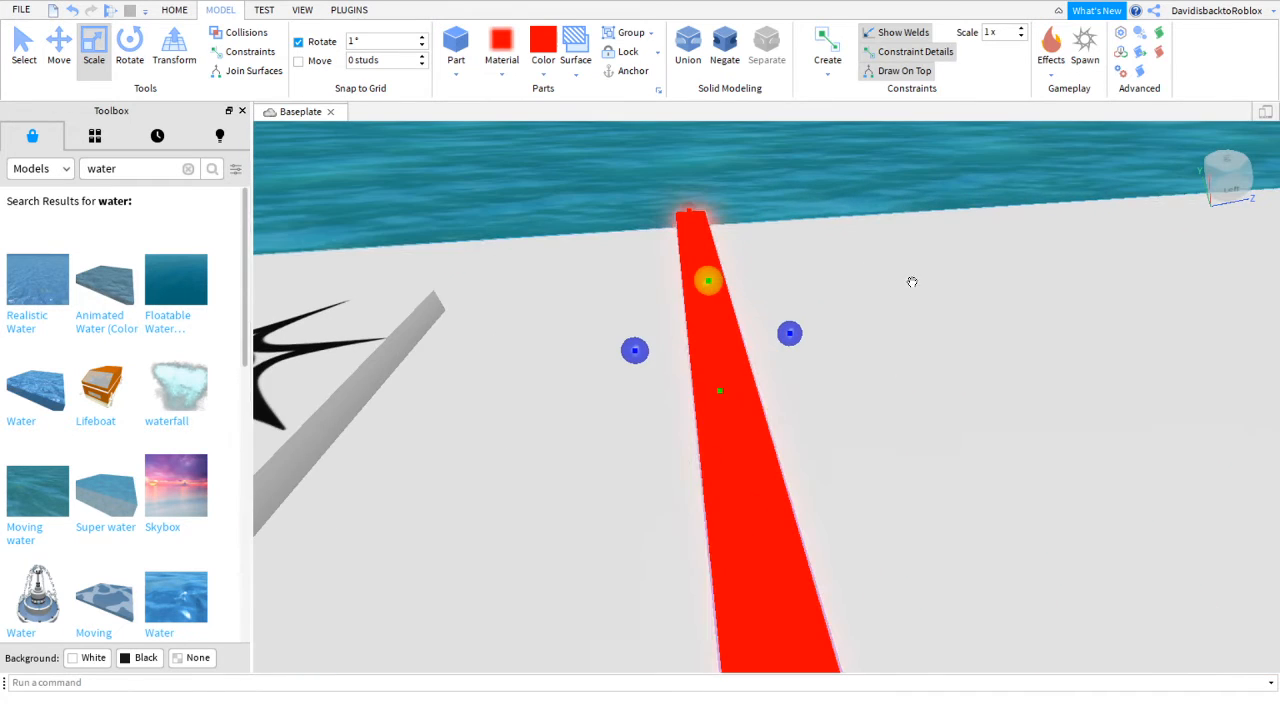
right_click_drag(637, 353, 637, 353)
left_click_drag(637, 353, 629, 370)
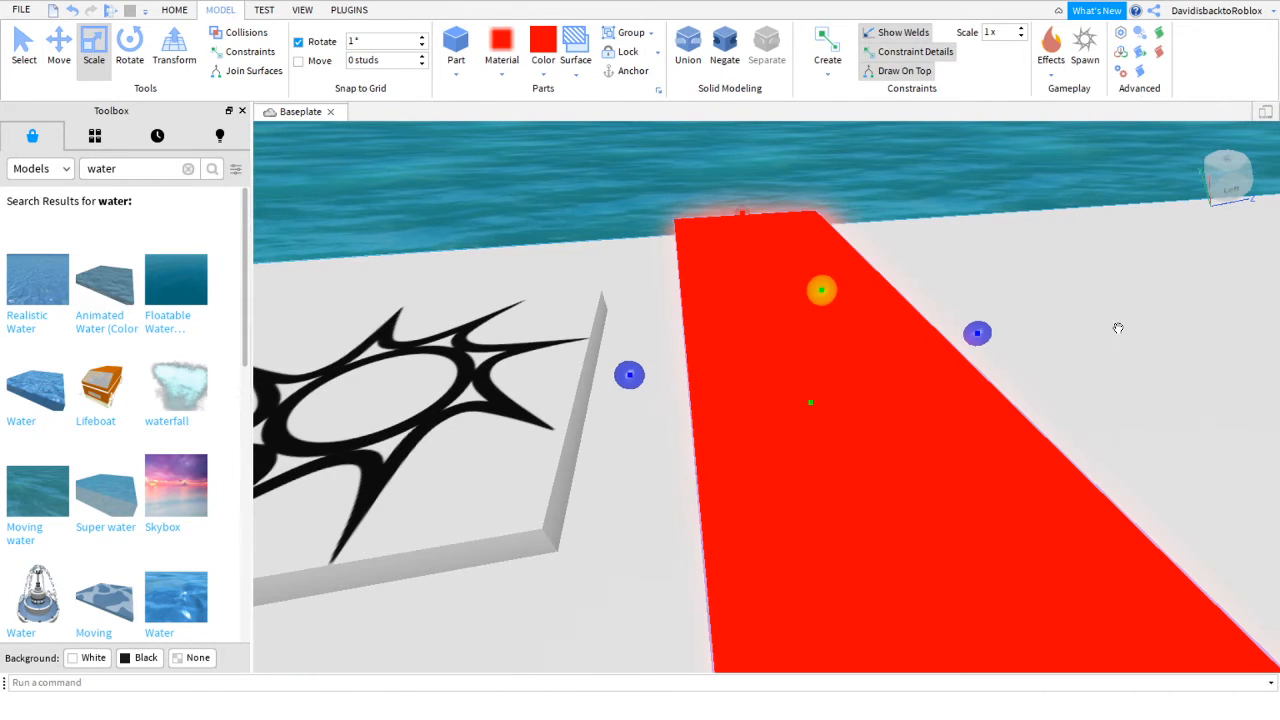
left_click_drag(967, 331, 771, 400)
Examine from several angles how the red bar and the spawn point sit on the white platform.
right_click_drag(667, 362, 711, 355)
left_click(711, 355)
right_click_drag(789, 480, 789, 480)
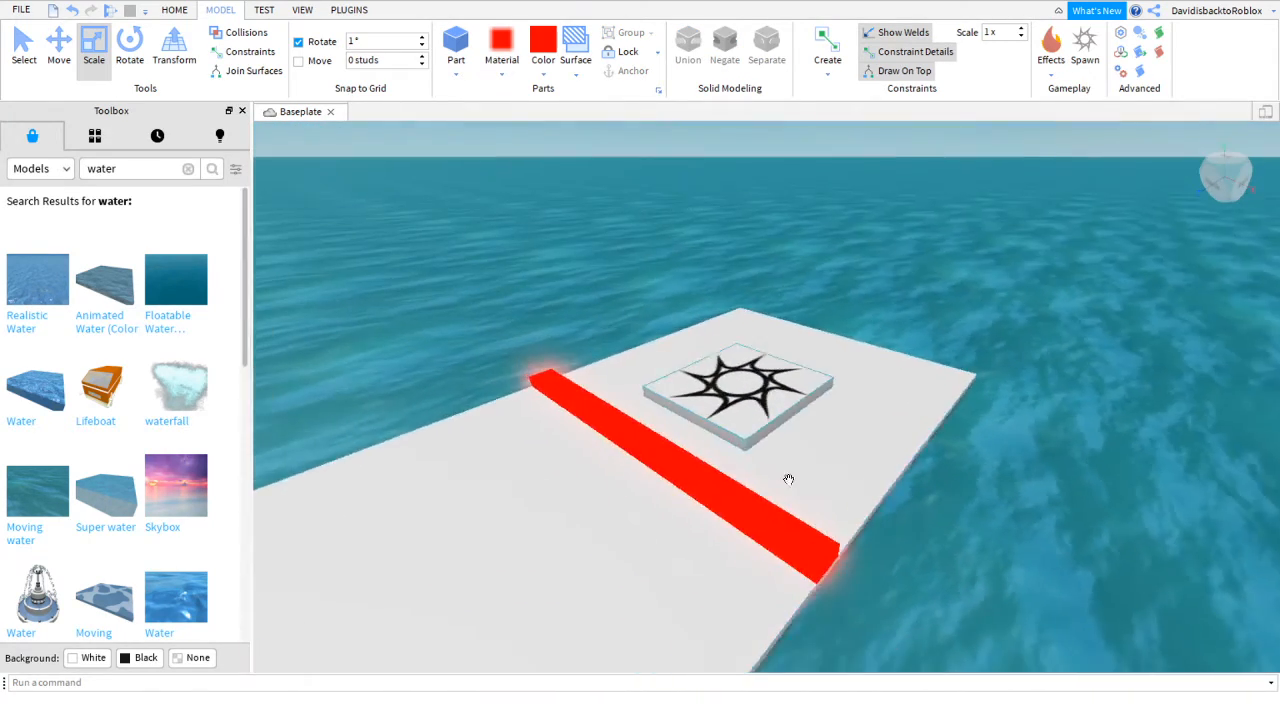
right_click_drag(771, 574, 771, 574)
right_click_drag(823, 434, 823, 434)
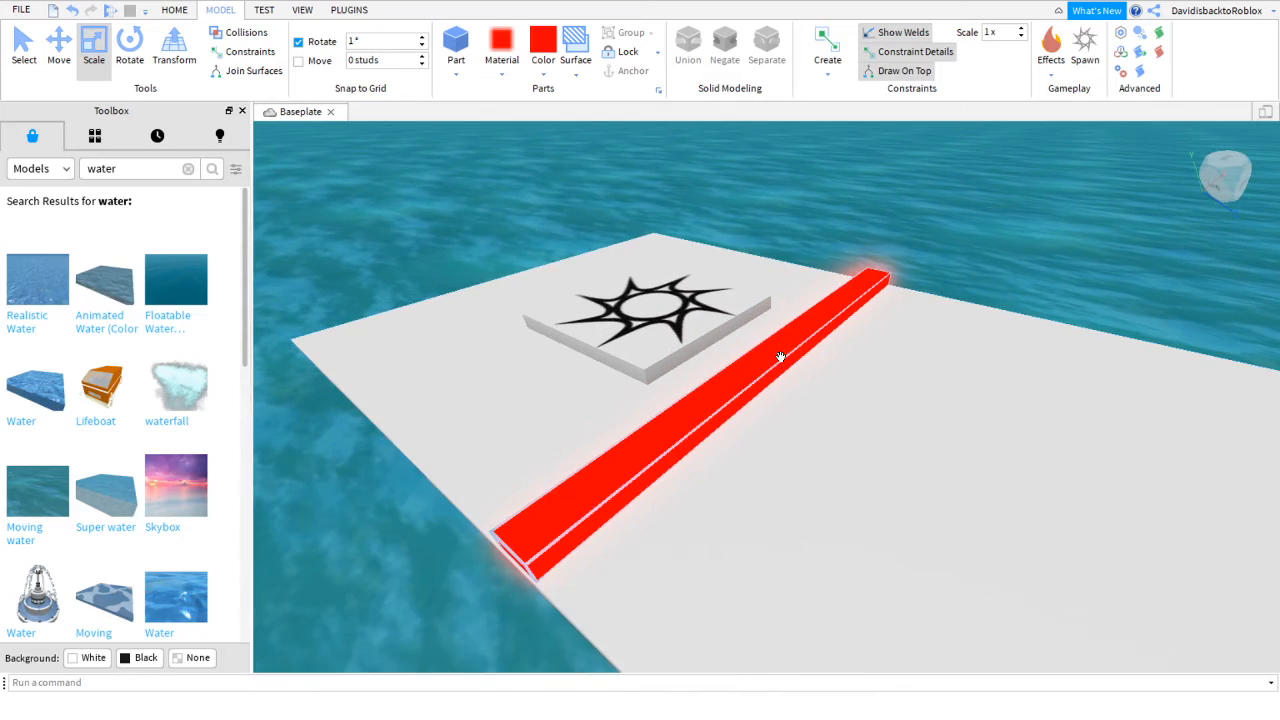
left_click(857, 357)
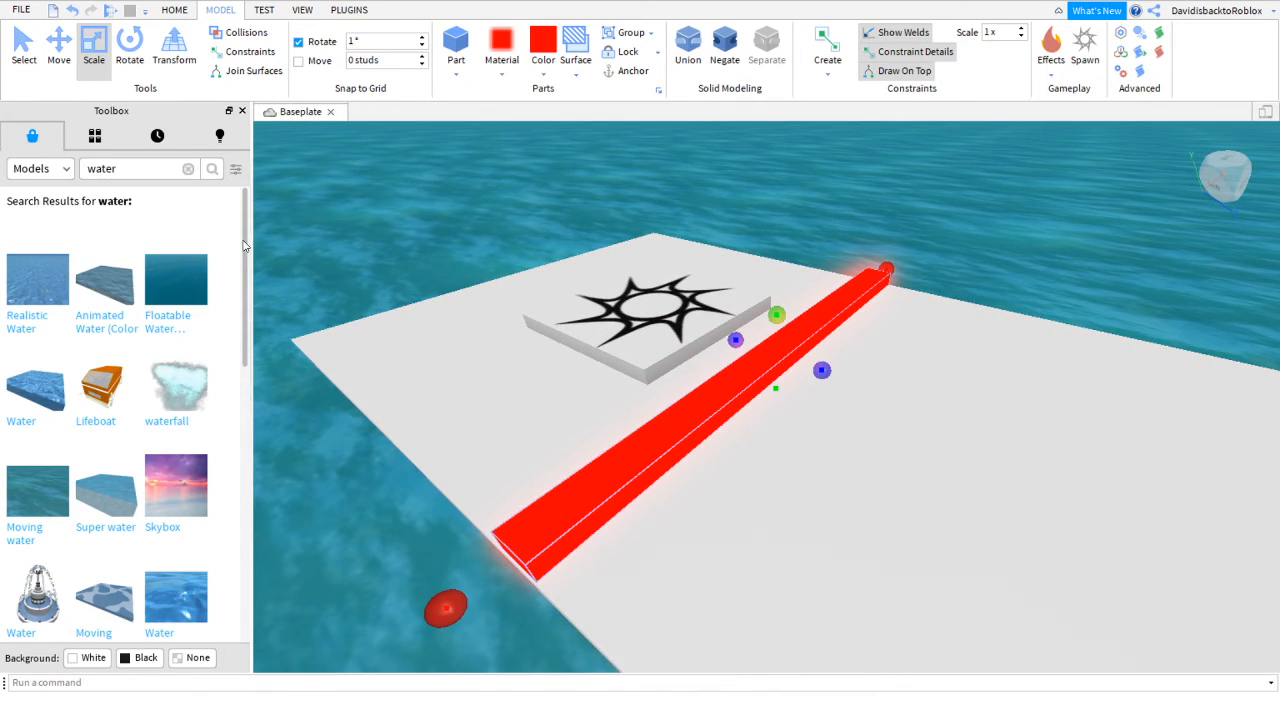
right_click_drag(336, 240, 336, 240)
left_click(767, 397)
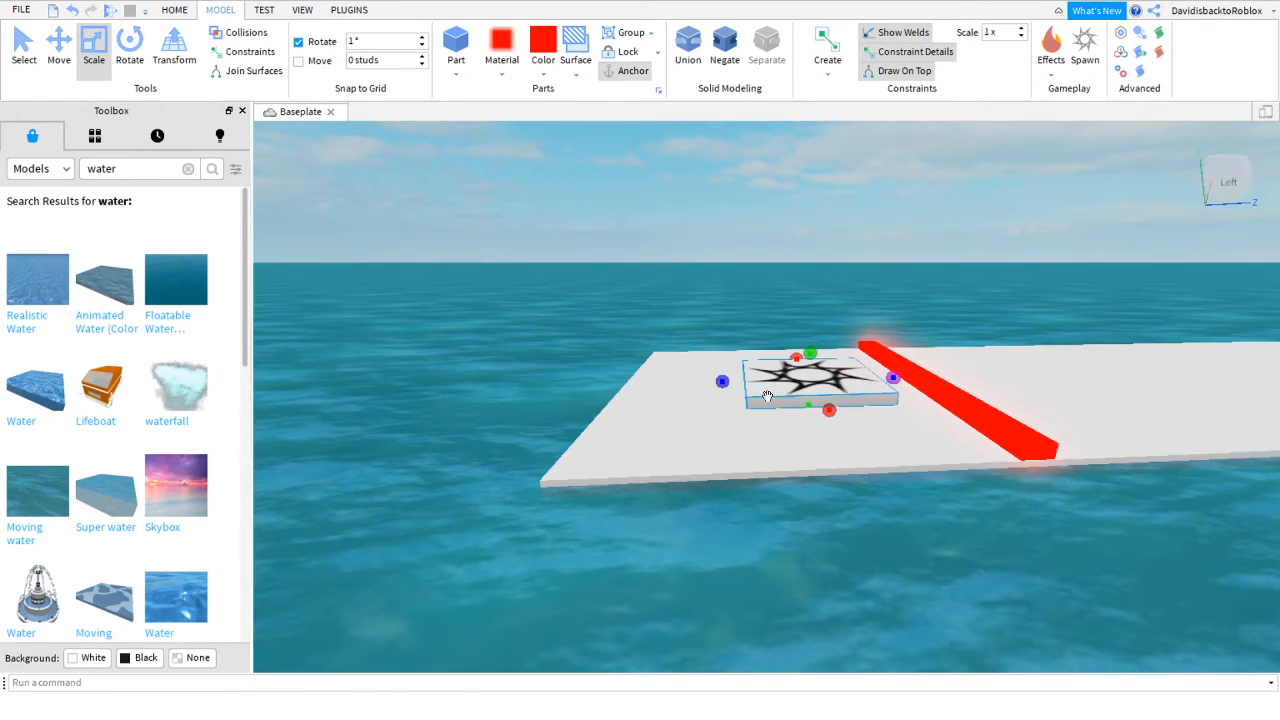
key("d")
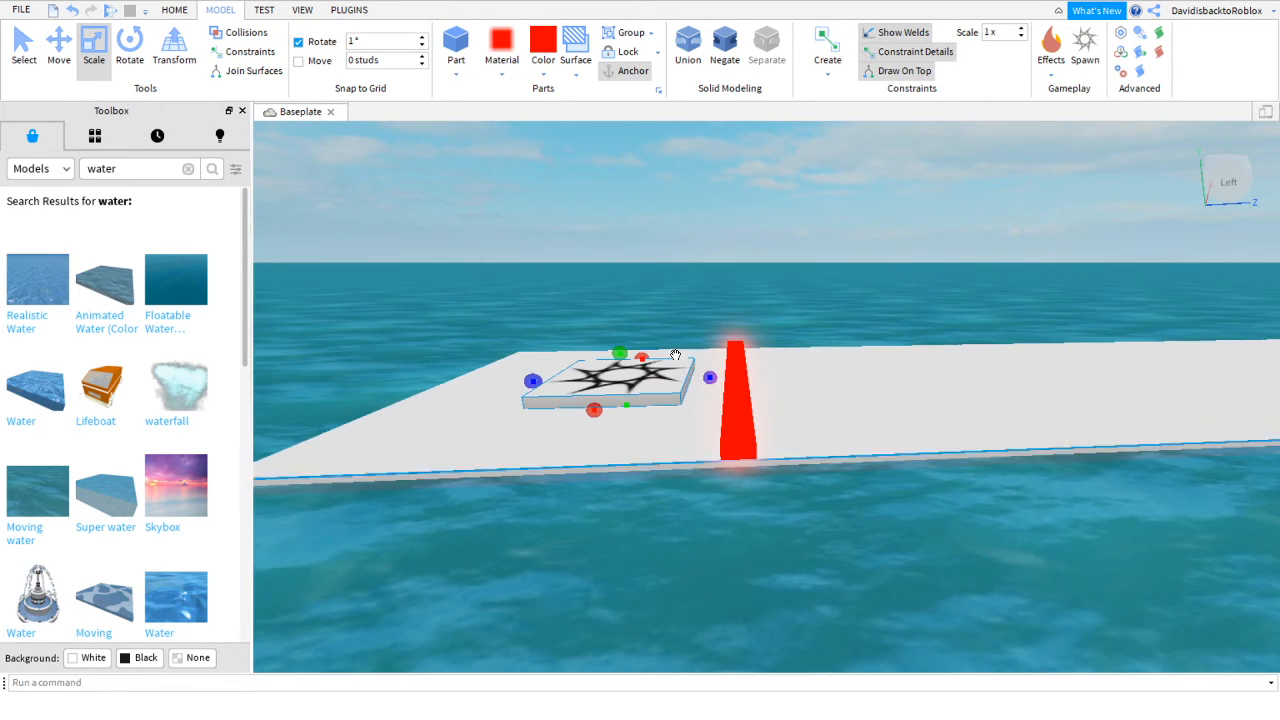
Select the red bar and add a new script to it.
left_click(734, 415)
key("f")
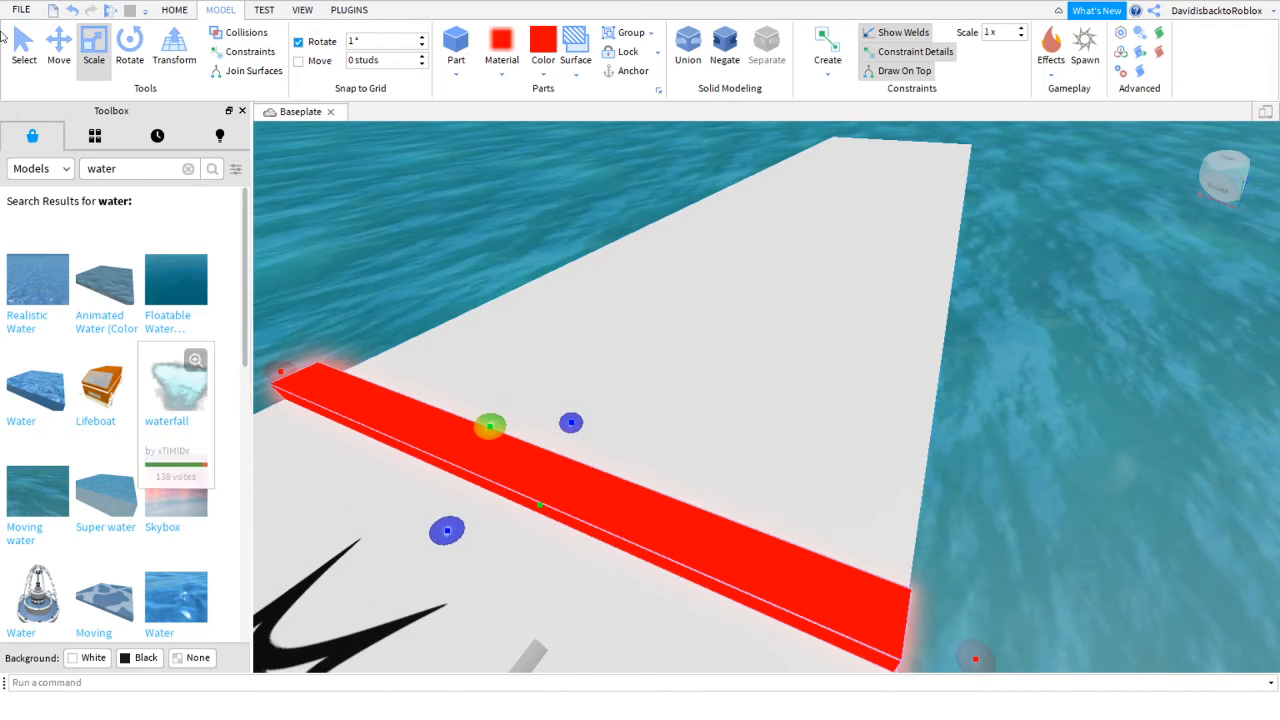
left_click(23, 45)
right_click_drag(551, 395, 551, 400)
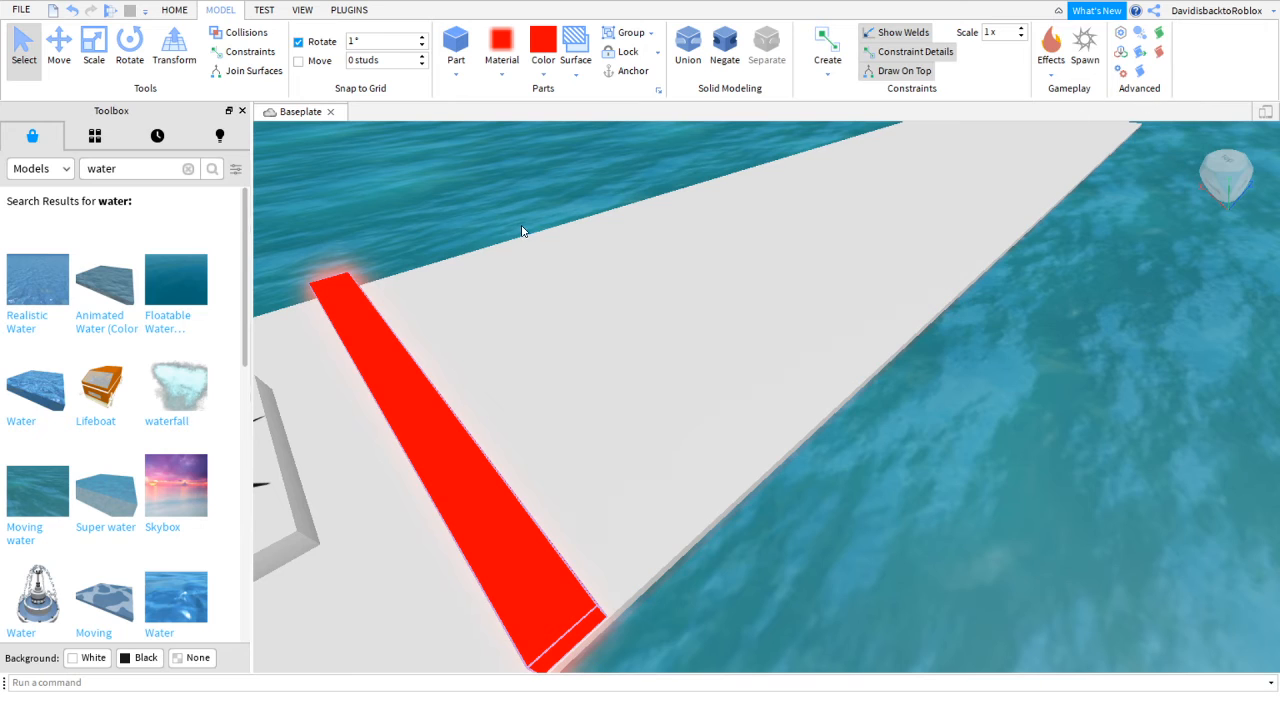
left_click(1140, 72)
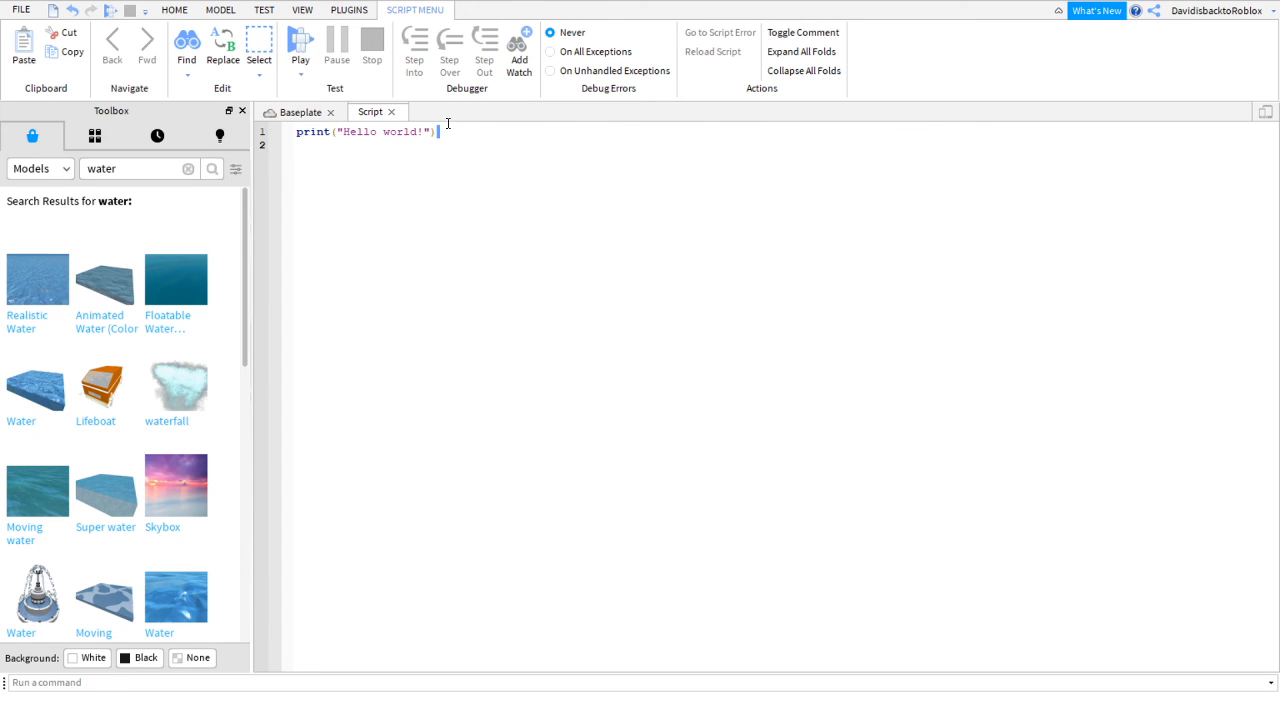
Select all of the default code, print("Hello world!"), in the new script.
left_click_drag(297, 131, 383, 131)
key("ctrl+a")
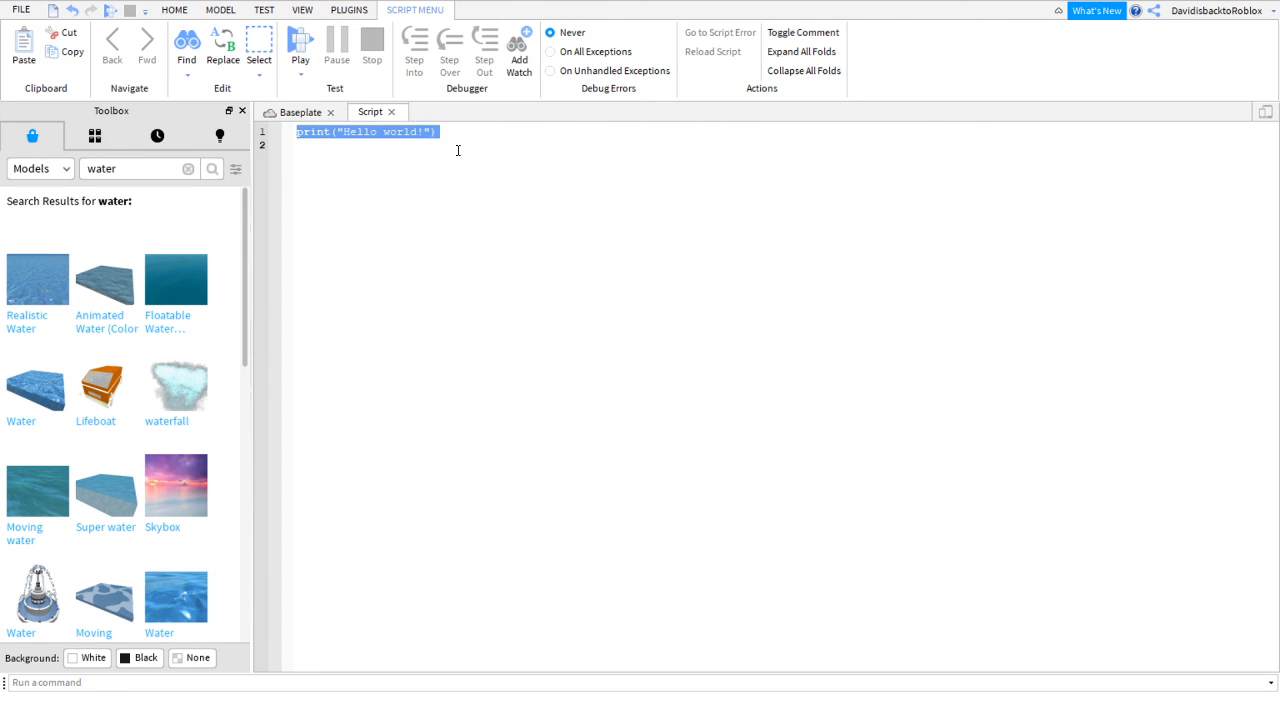